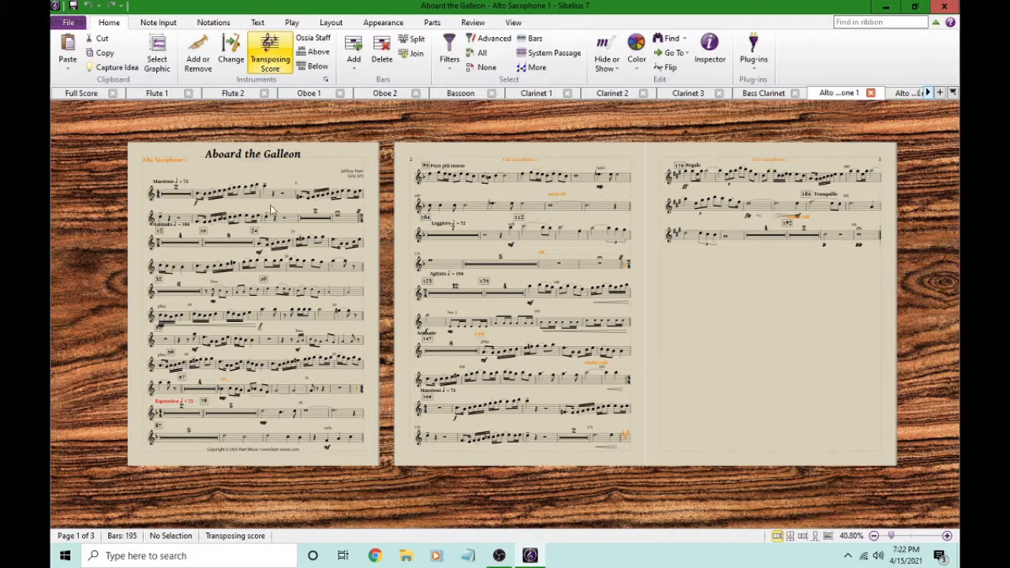
Step: Reduce the staff size of the Alto Saxophone 1 part to 0.25"
{"action": "left_click", "coordinate": [330, 23]}
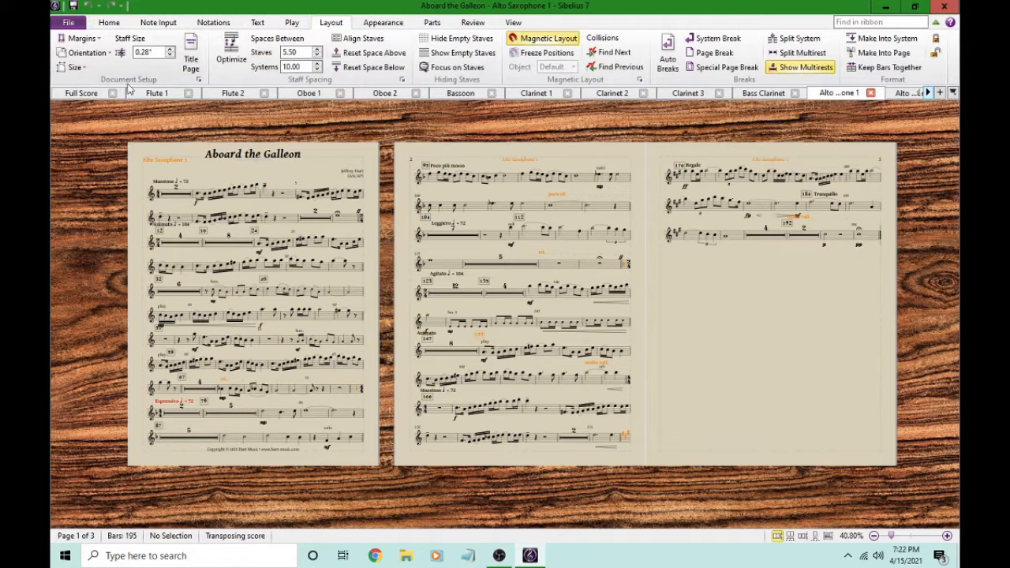
{"action": "left_click", "coordinate": [169, 55]}
{"action": "left_click", "coordinate": [170, 56]}
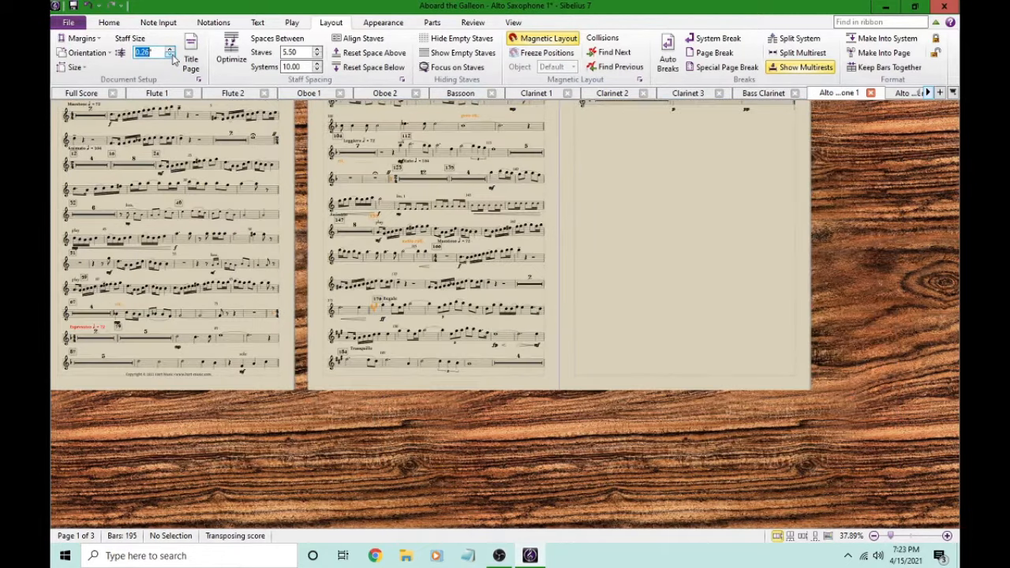
{"action": "left_click", "coordinate": [170, 56]}
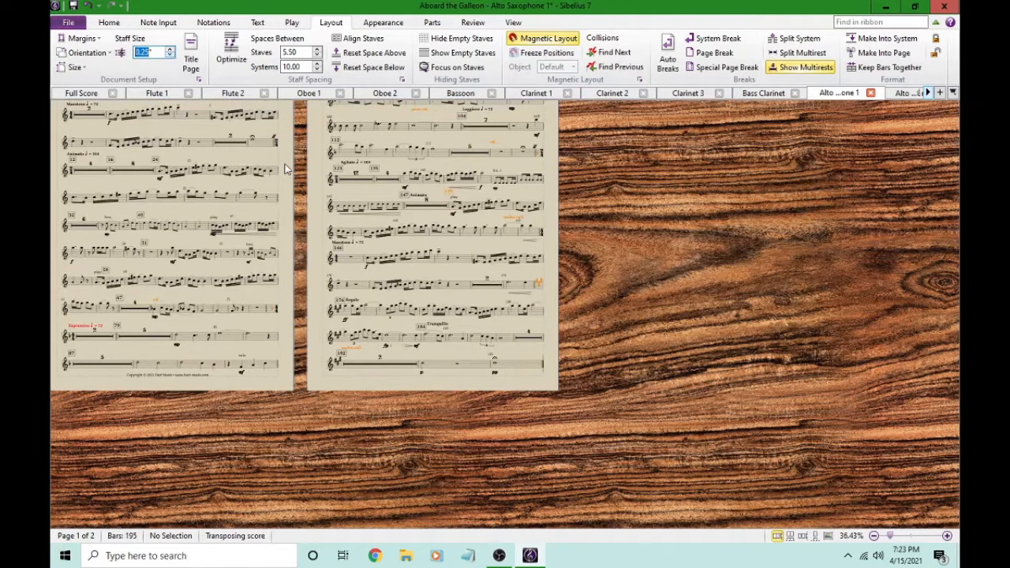
{"action": "left_click_drag", "start_coordinate": [287, 166], "coordinate": [456, 249]}
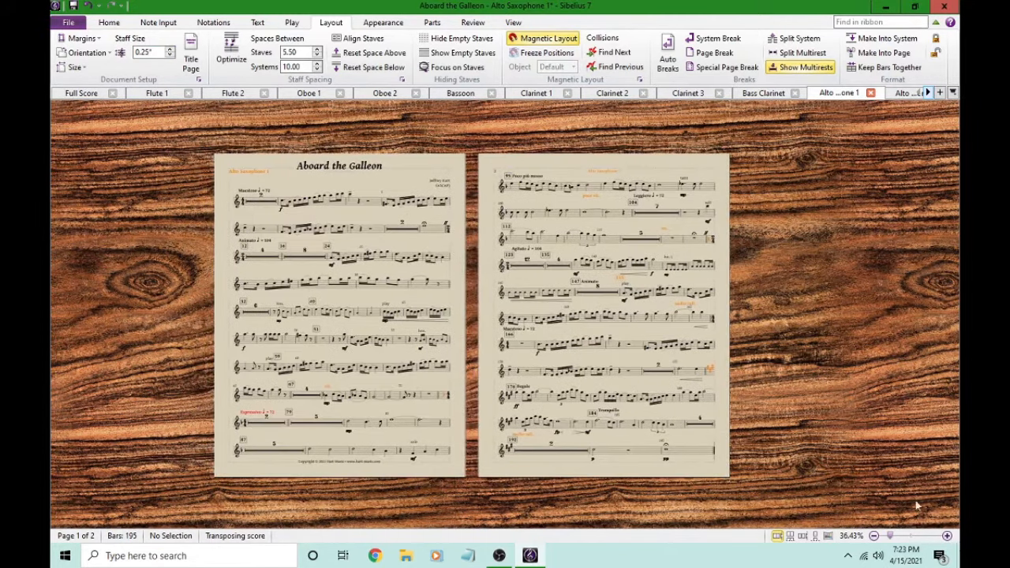
{"action": "left_click", "coordinate": [946, 536]}
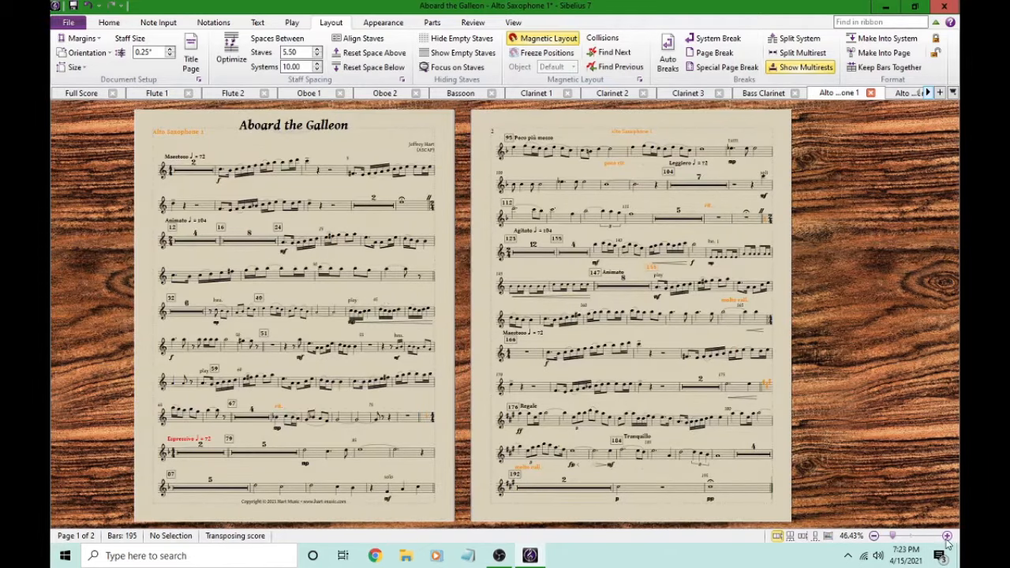
{"action": "left_click_drag", "start_coordinate": [444, 263], "coordinate": [447, 261]}
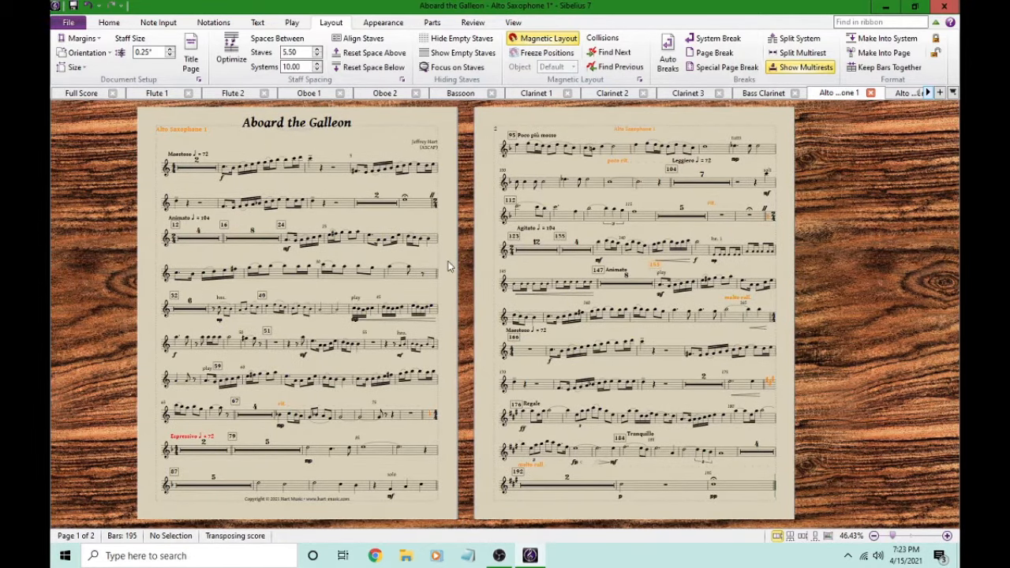
Step: Change the part's page size to Concert, 9.00" x 12.00"
{"action": "left_click", "coordinate": [71, 69]}
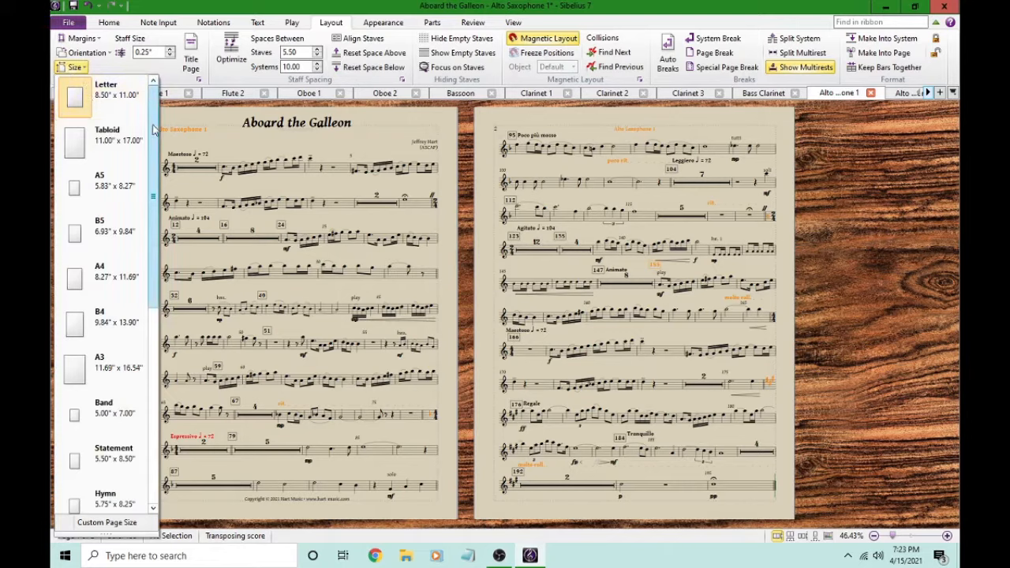
{"action": "left_click_drag", "start_coordinate": [154, 130], "coordinate": [152, 285]}
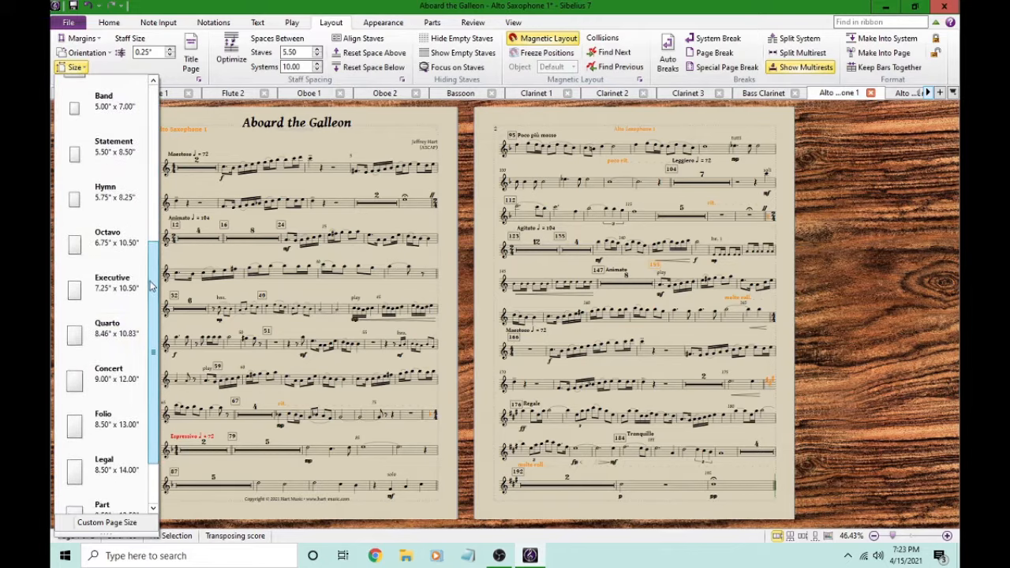
{"action": "left_click", "coordinate": [116, 381]}
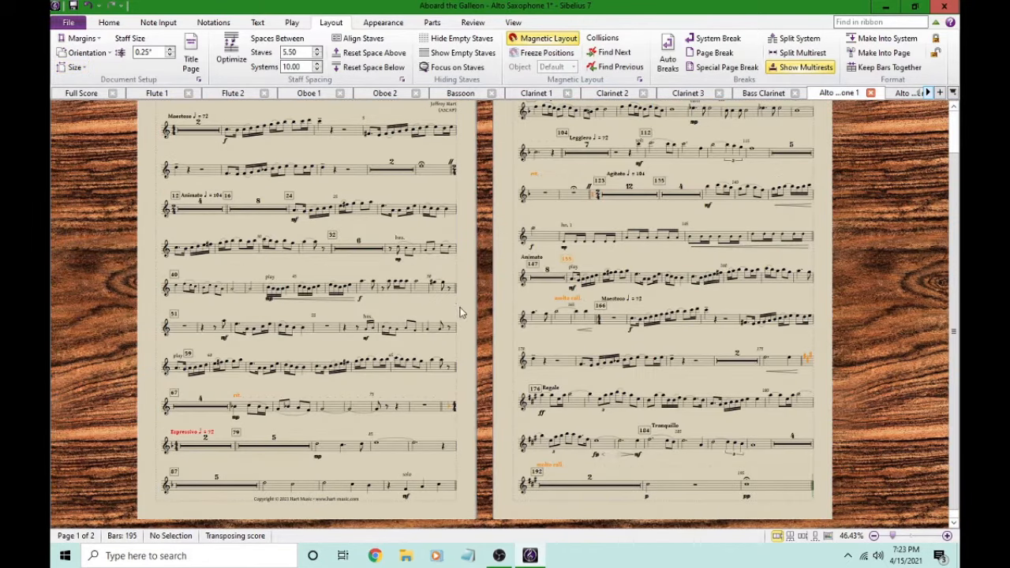
{"action": "left_click_drag", "start_coordinate": [464, 290], "coordinate": [471, 329]}
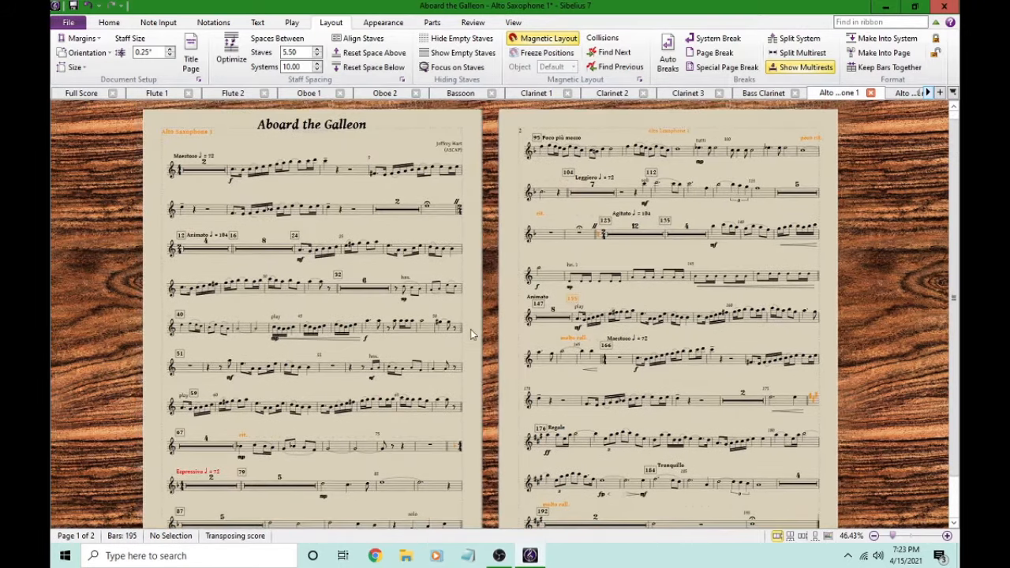
Step: Apply the Narrow page margins preset to the saxophone part
{"action": "left_click", "coordinate": [82, 39]}
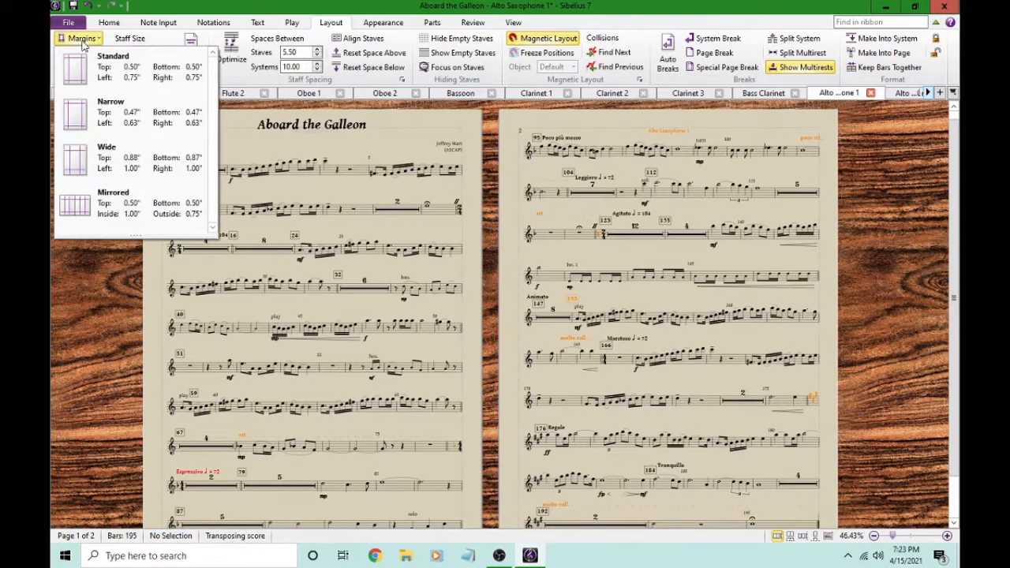
{"action": "left_click", "coordinate": [139, 130]}
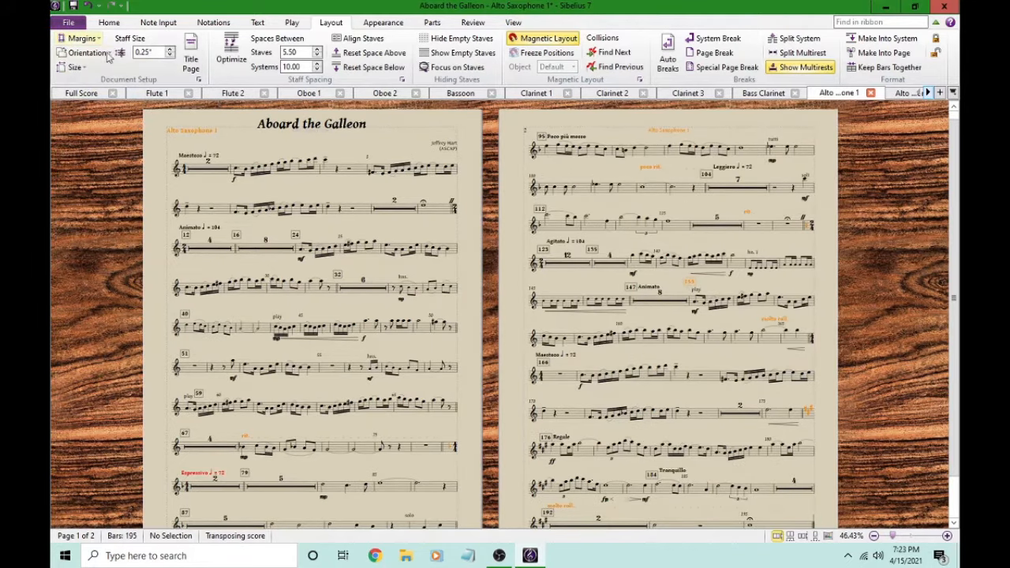
{"action": "left_click_drag", "start_coordinate": [477, 362], "coordinate": [460, 321]}
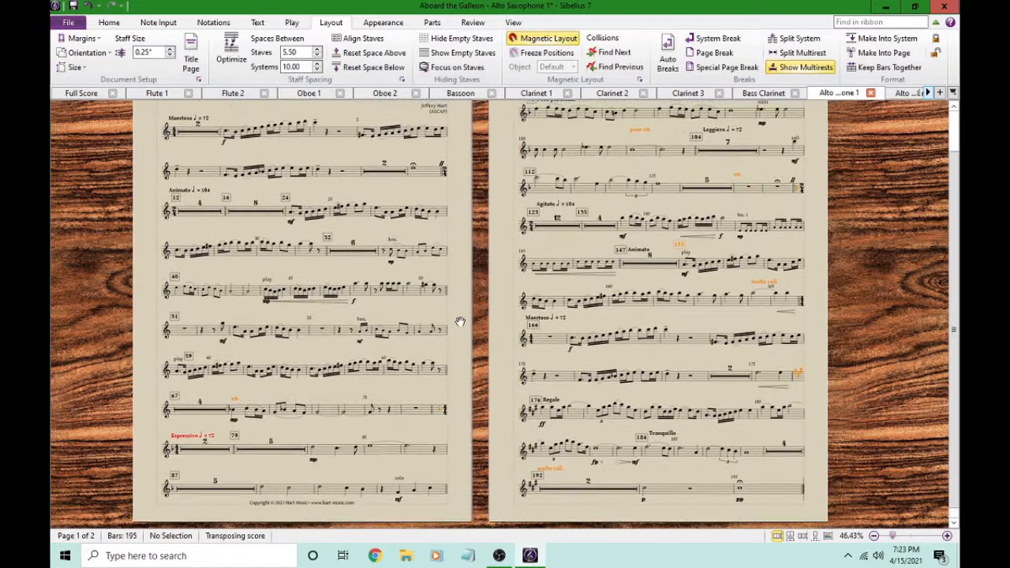
Step: Select bars 1 to 86 of the part and force that passage onto a single page with Make Into Page
{"action": "left_click", "coordinate": [874, 536]}
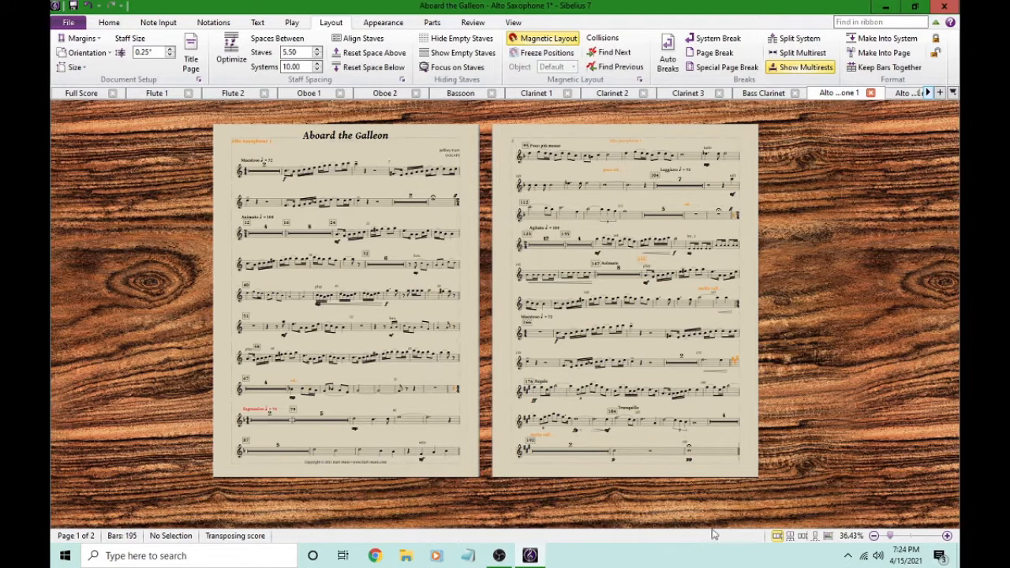
{"action": "left_click", "coordinate": [948, 537]}
{"action": "left_click", "coordinate": [948, 537]}
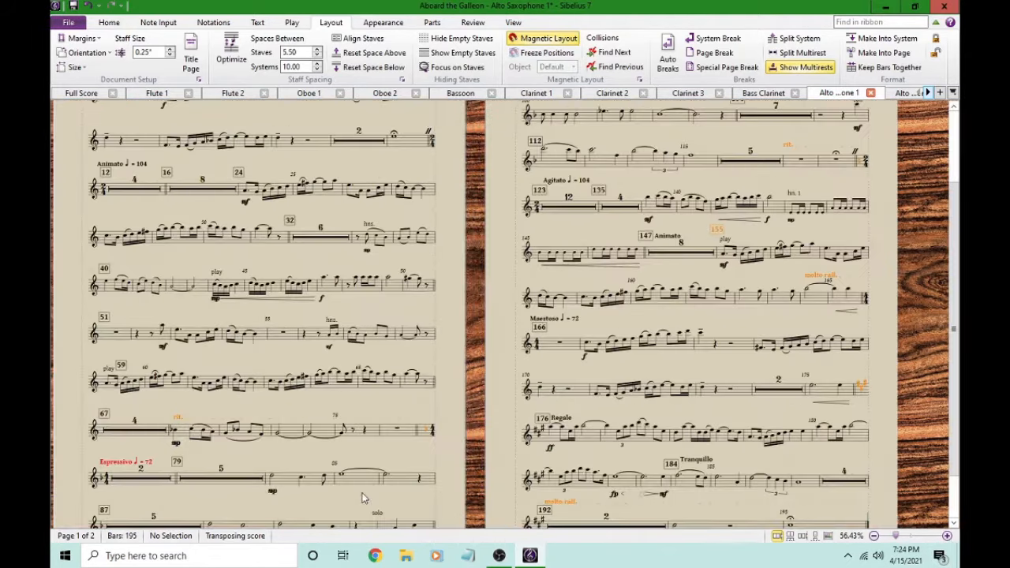
{"action": "left_click_drag", "start_coordinate": [451, 448], "coordinate": [592, 405]}
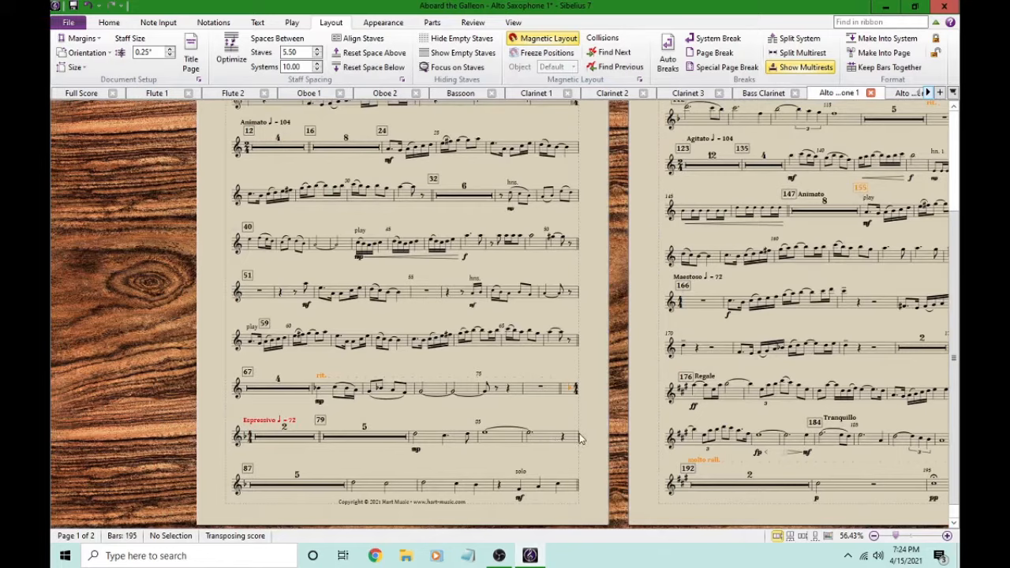
{"action": "left_click", "coordinate": [550, 439]}
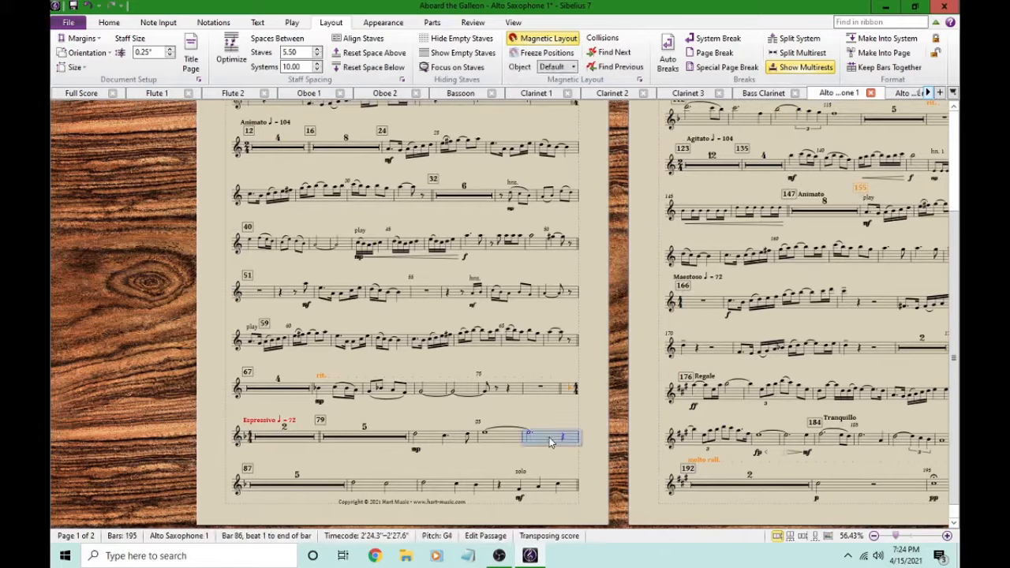
{"action": "scroll", "coordinate": [593, 280], "scroll_direction": "up", "scroll_amount": 3}
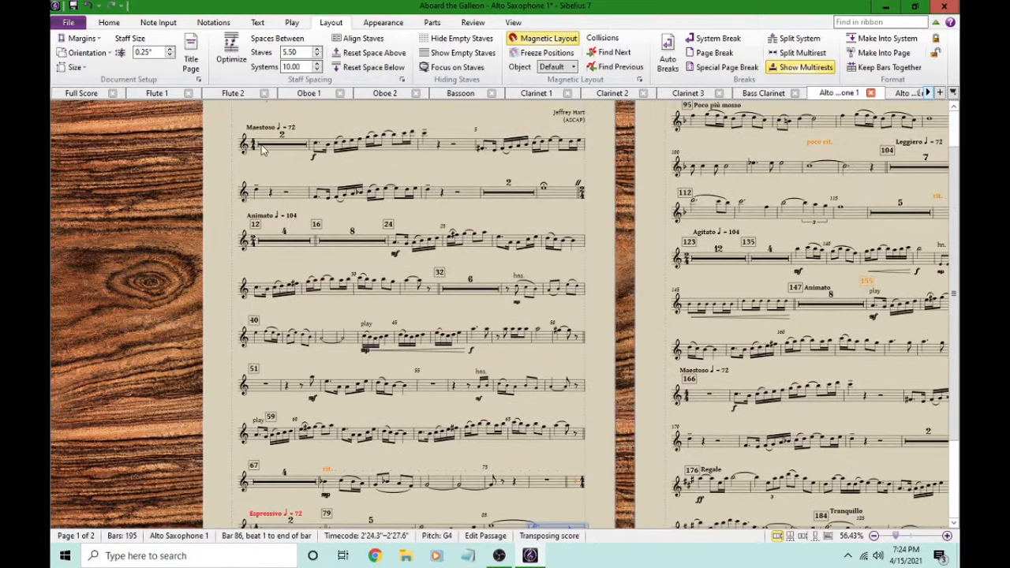
{"action": "left_click", "coordinate": [266, 145], "text": "shift"}
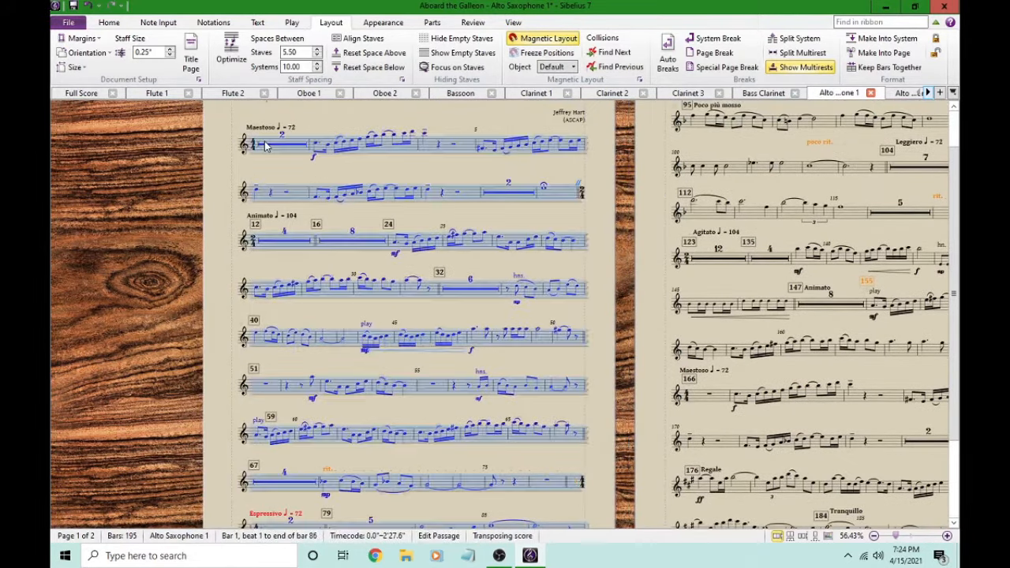
{"action": "left_click_drag", "start_coordinate": [603, 304], "coordinate": [525, 331]}
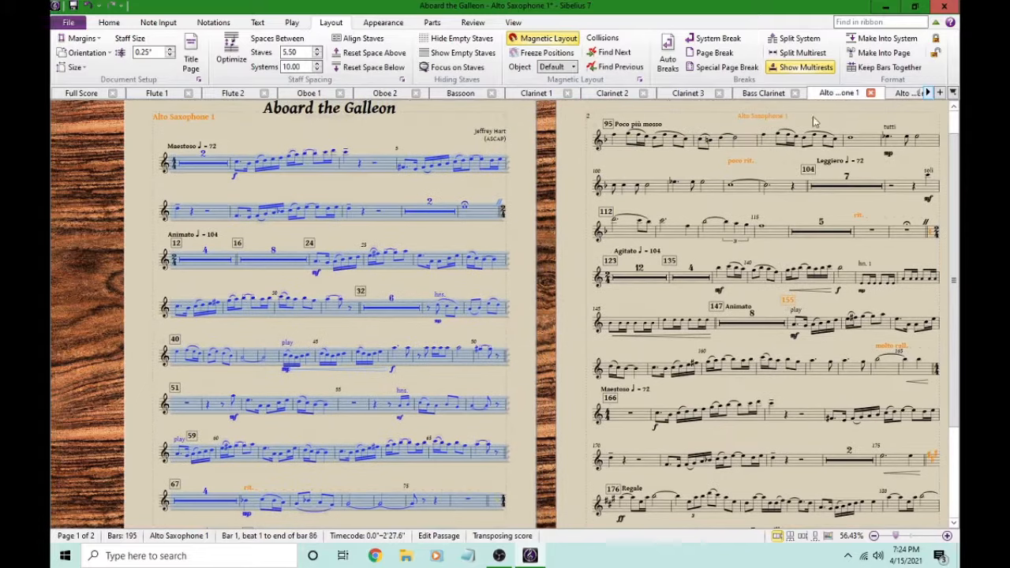
{"action": "left_click", "coordinate": [876, 57]}
Step: Select from bar 87 through the final bar 195, make that passage into one page, and clear the selection
{"action": "left_click_drag", "start_coordinate": [526, 375], "coordinate": [570, 183]}
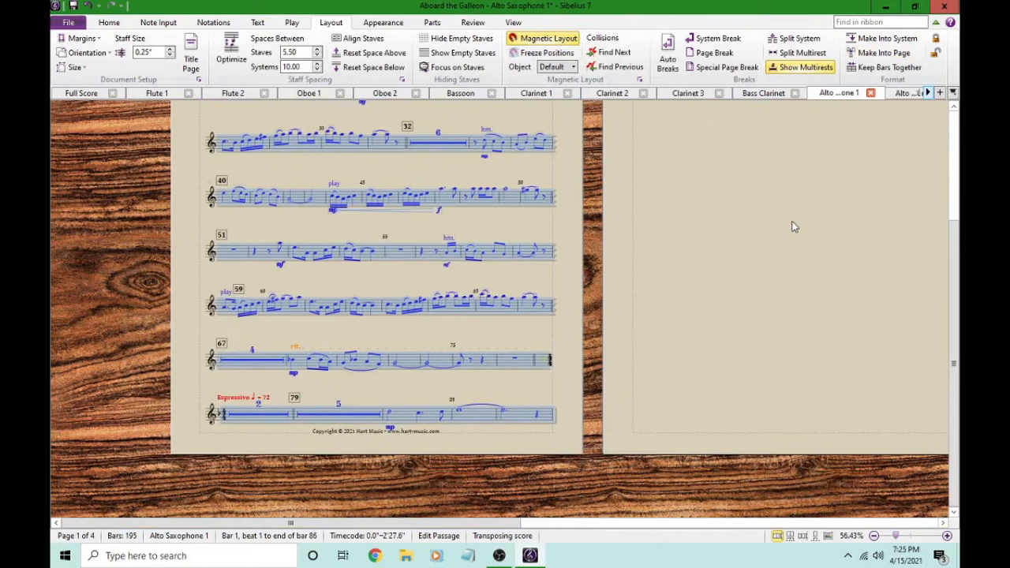
{"action": "left_click_drag", "start_coordinate": [794, 227], "coordinate": [487, 467]}
{"action": "left_click_drag", "start_coordinate": [553, 388], "coordinate": [402, 391]}
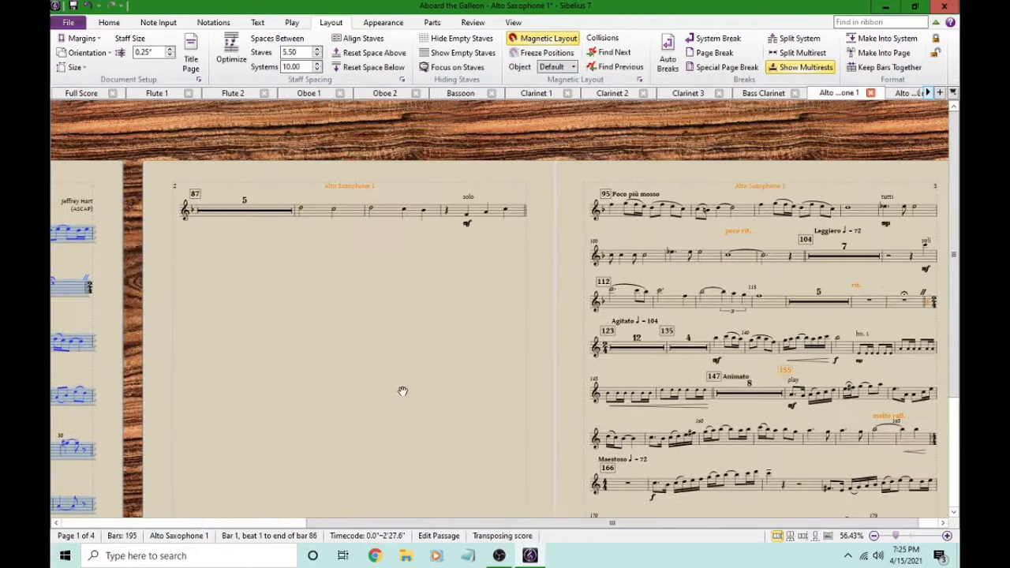
{"action": "left_click", "coordinate": [525, 212]}
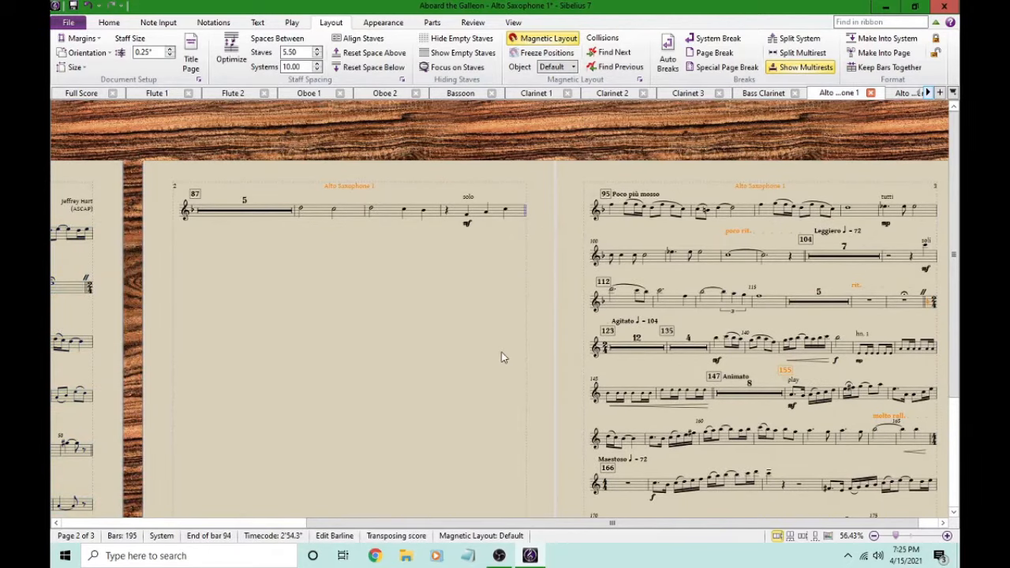
{"action": "left_click_drag", "start_coordinate": [504, 357], "coordinate": [455, 348]}
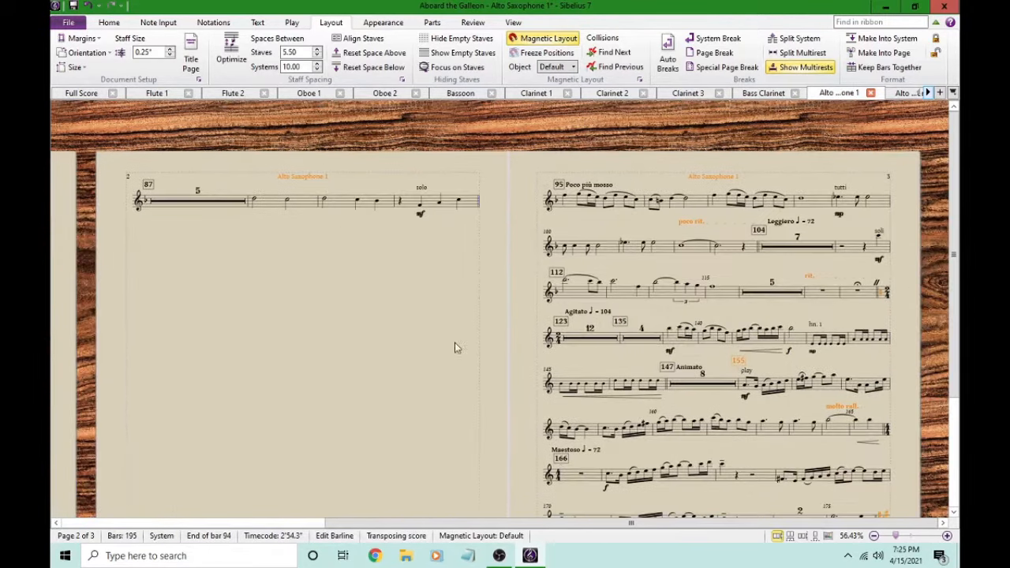
{"action": "left_click", "coordinate": [201, 206]}
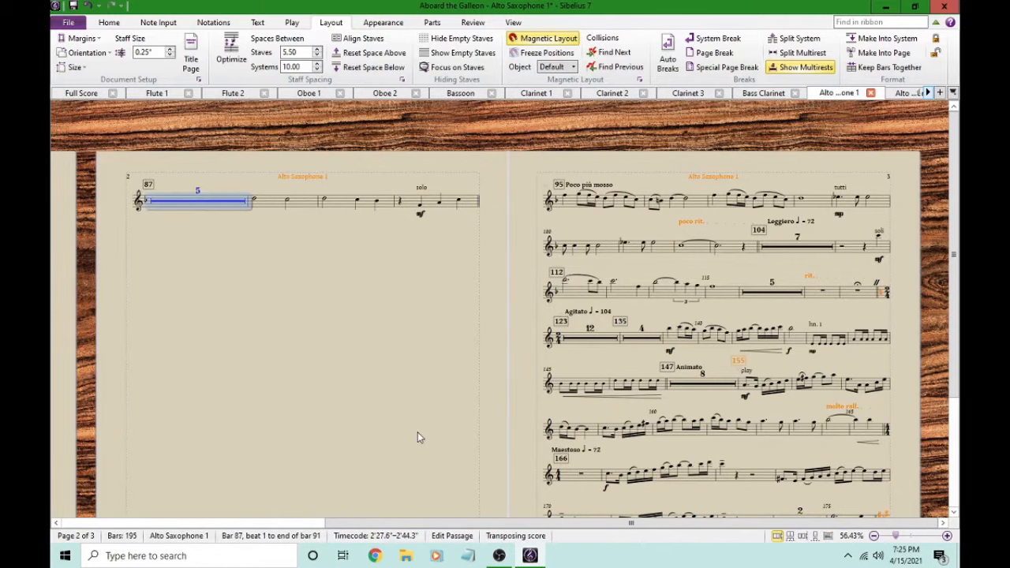
{"action": "left_click_drag", "start_coordinate": [418, 432], "coordinate": [288, 212]}
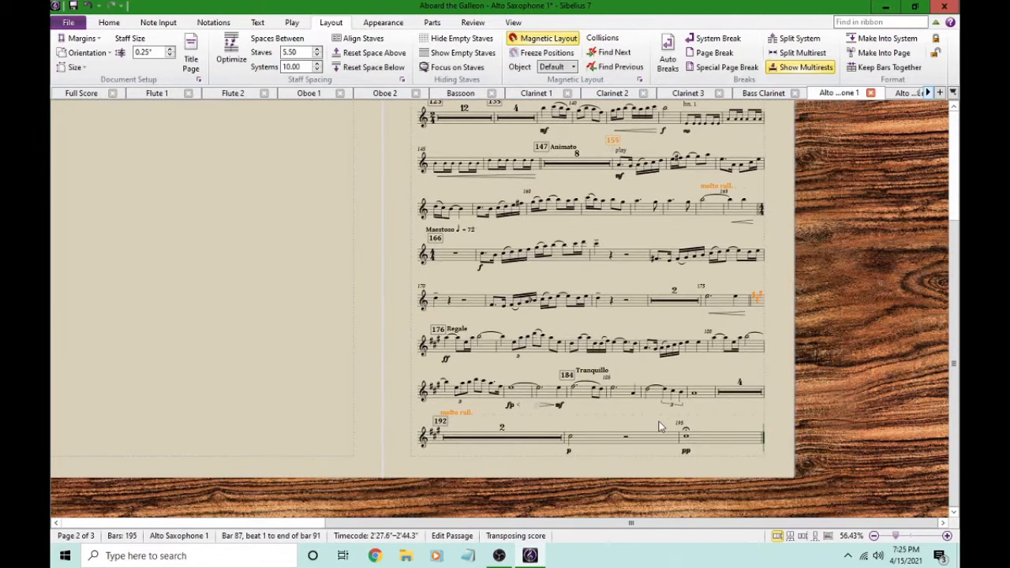
{"action": "left_click", "coordinate": [720, 442], "text": "shift"}
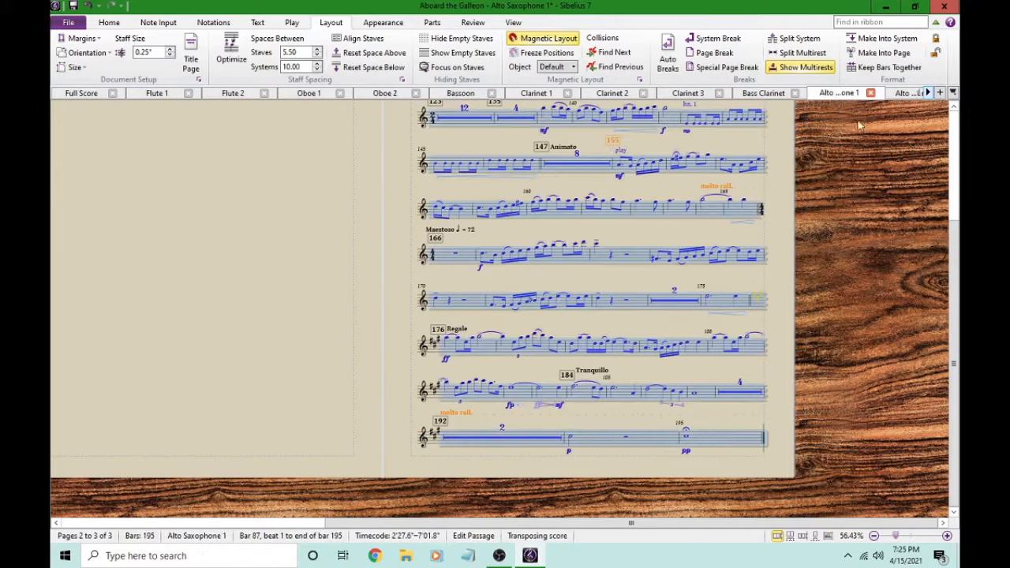
{"action": "left_click", "coordinate": [884, 53]}
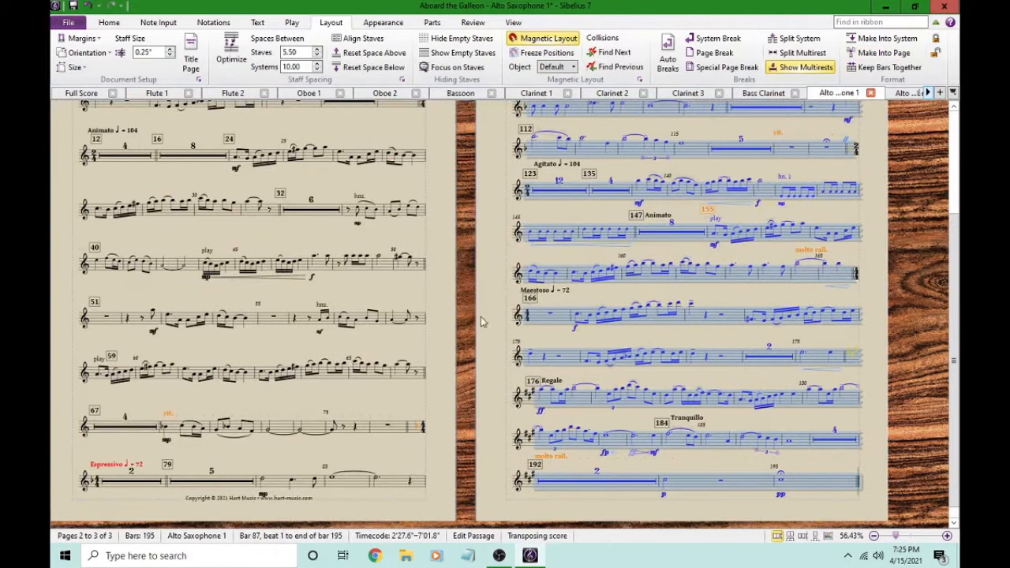
{"action": "left_click", "coordinate": [432, 300]}
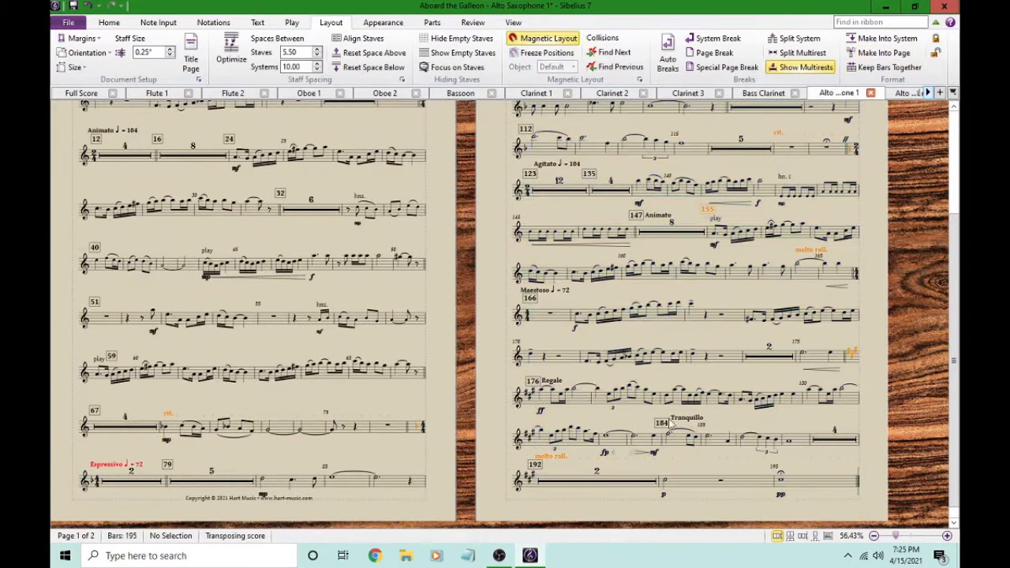
Step: Undo both Make Into Page changes and clear the remaining selection
{"action": "left_click", "coordinate": [873, 535]}
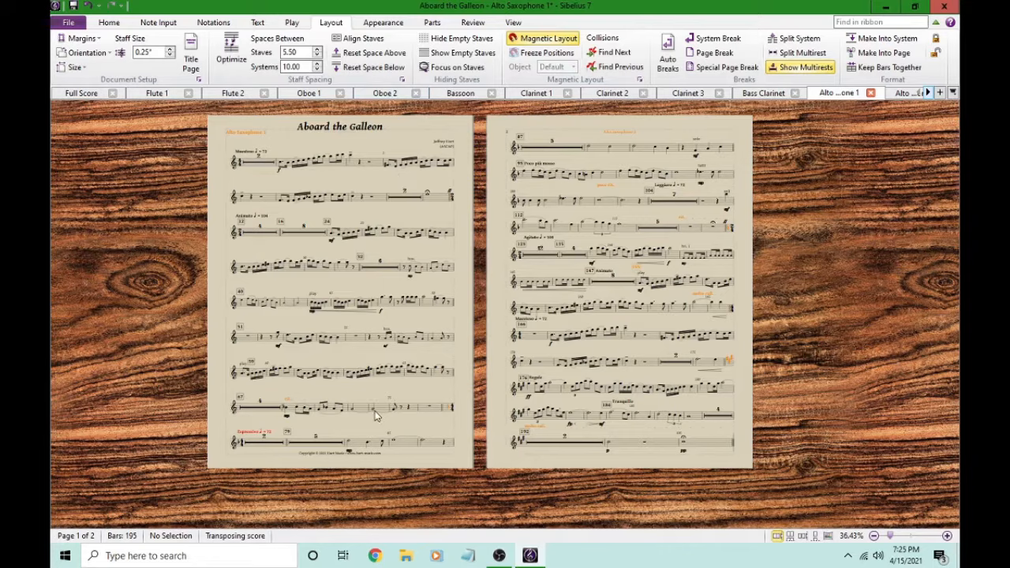
{"action": "key", "text": "ctrl+z"}
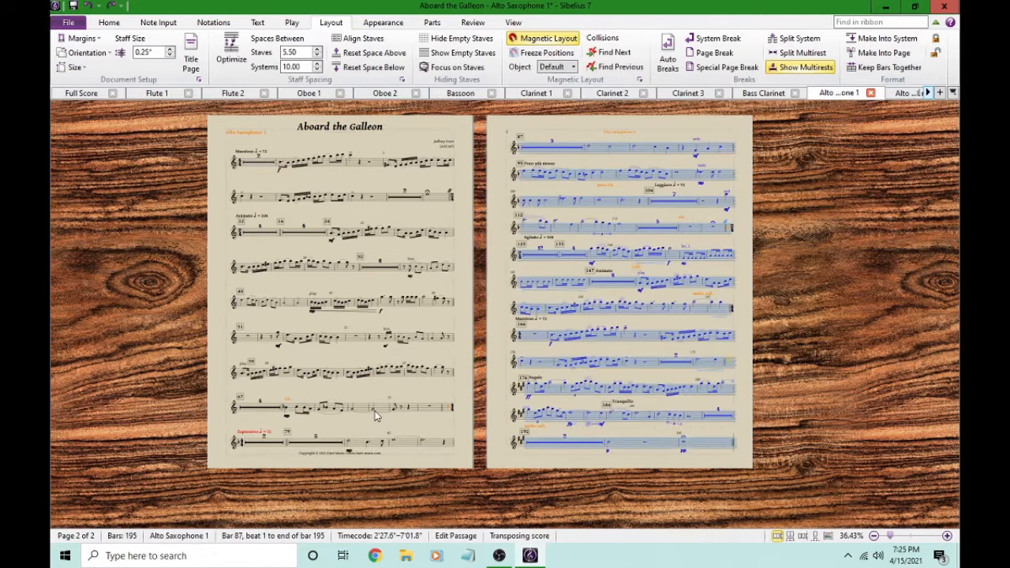
{"action": "key", "text": "ctrl+Return"}
{"action": "key", "text": "Left"}
{"action": "key", "text": "Left"}
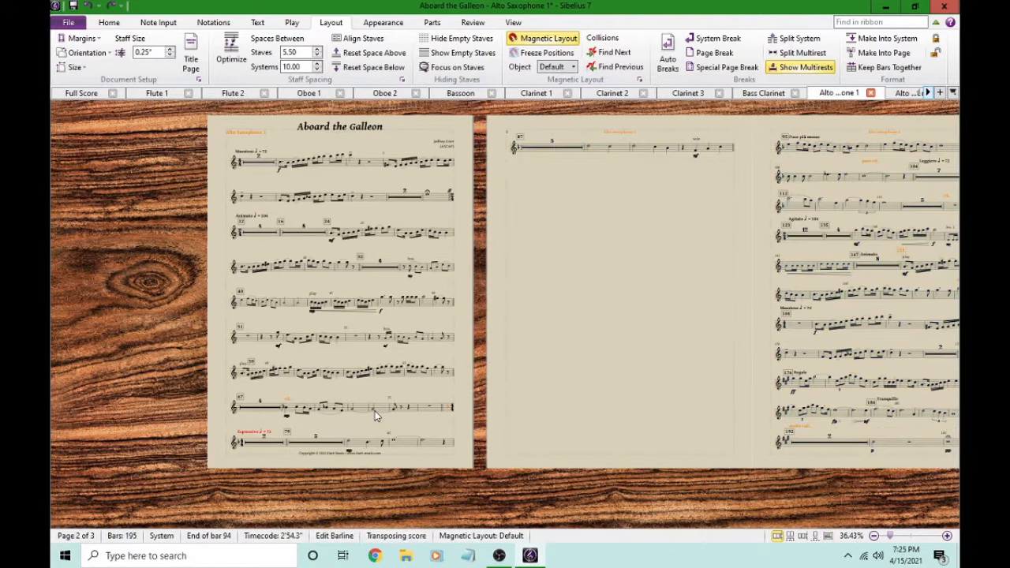
{"action": "key", "text": "ctrl+shift+Home"}
{"action": "key", "text": "ctrl+Return"}
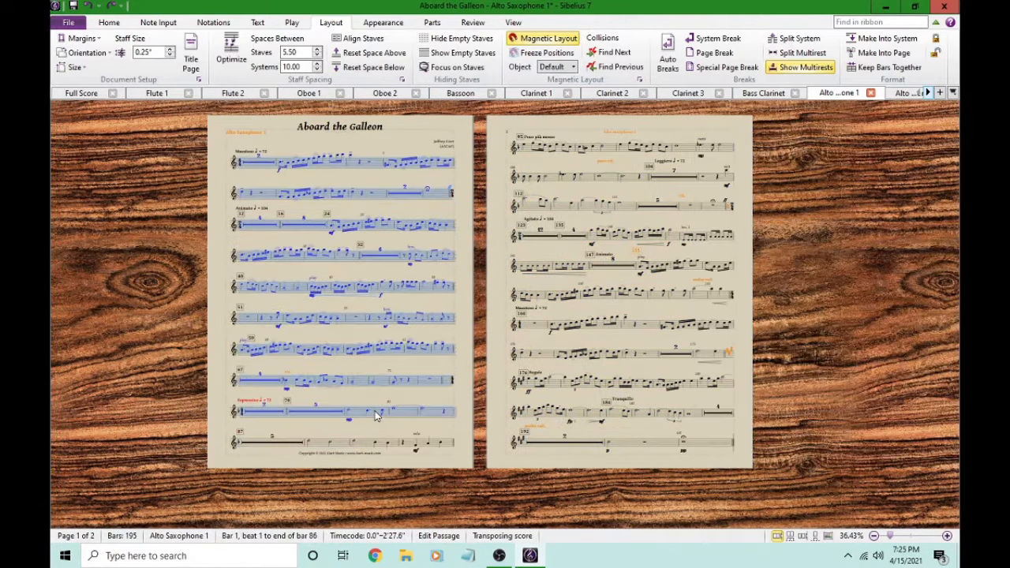
{"action": "key", "text": "Escape"}
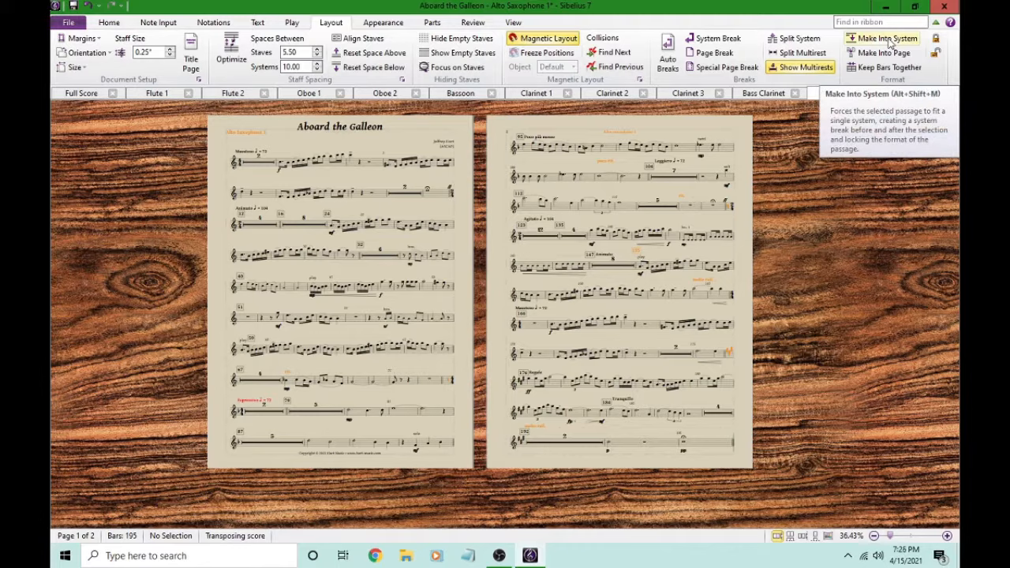
{"action": "left_click", "coordinate": [948, 536]}
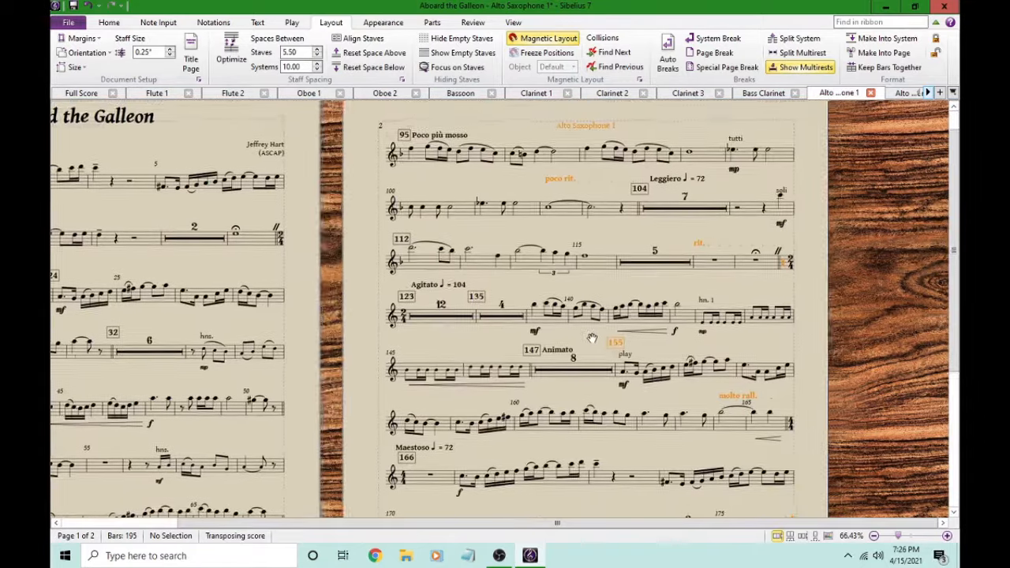
Step: Select bars 1 to 6 of the saxophone part and force them onto a single system with Make Into System
{"action": "left_click_drag", "start_coordinate": [592, 338], "coordinate": [788, 258]}
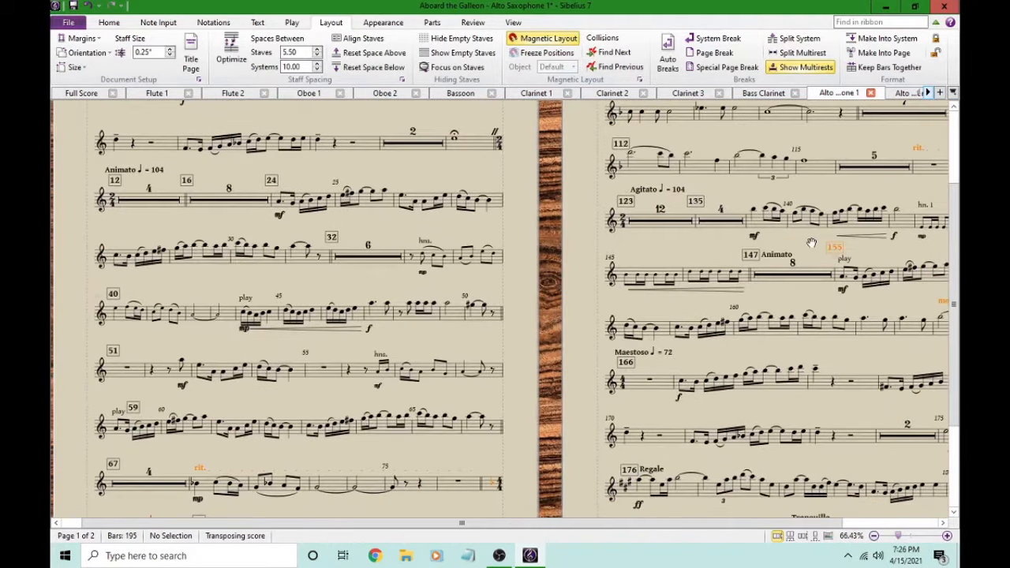
{"action": "left_click_drag", "start_coordinate": [811, 243], "coordinate": [826, 235]}
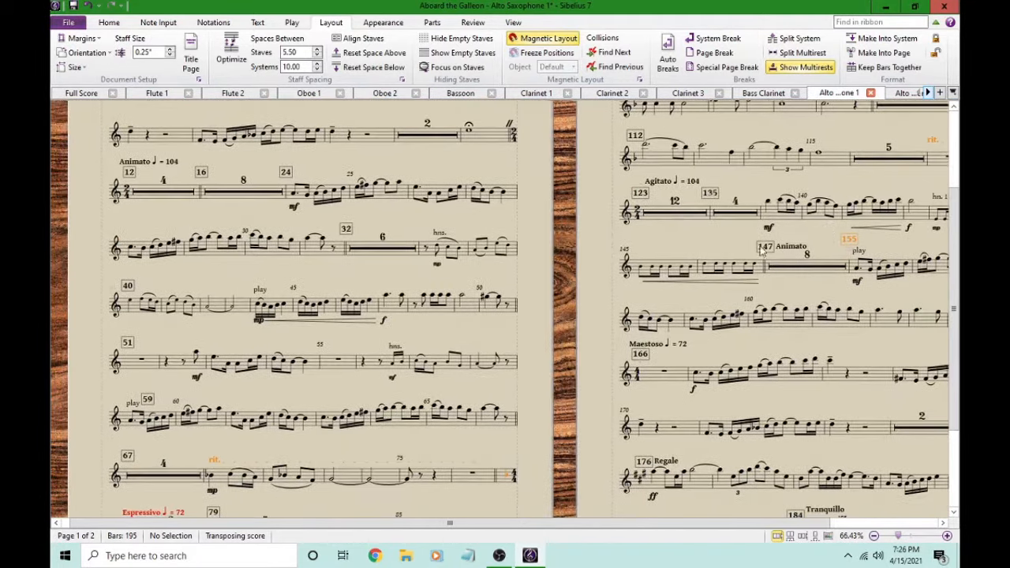
{"action": "key", "text": "ctrl+Home"}
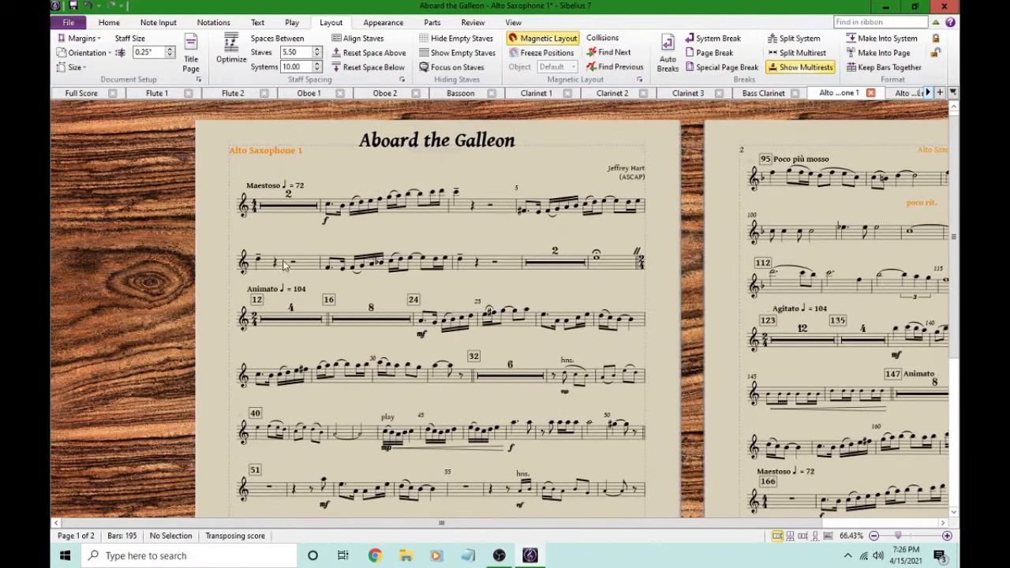
{"action": "left_click", "coordinate": [274, 212]}
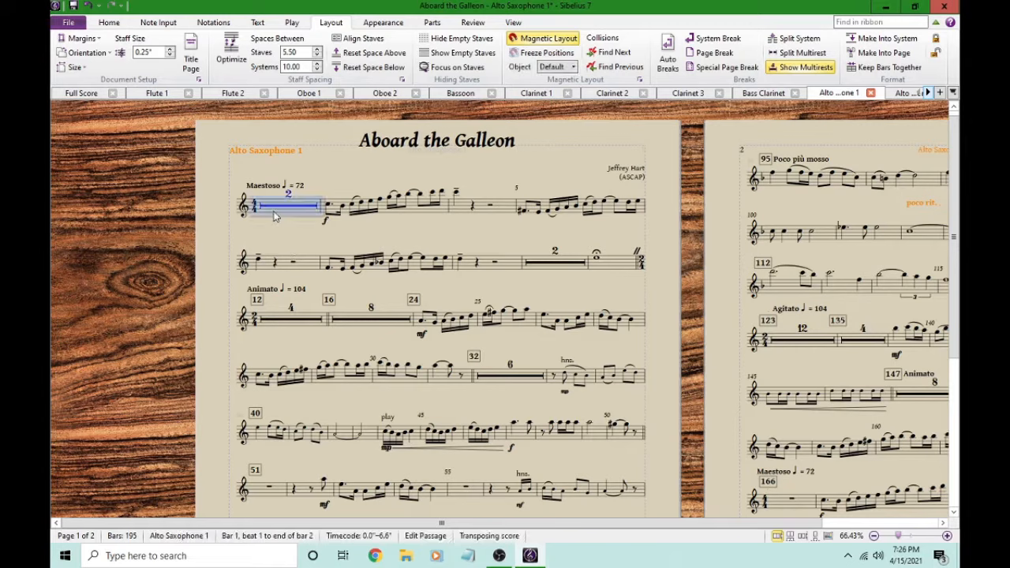
{"action": "left_click", "coordinate": [308, 266], "text": "shift"}
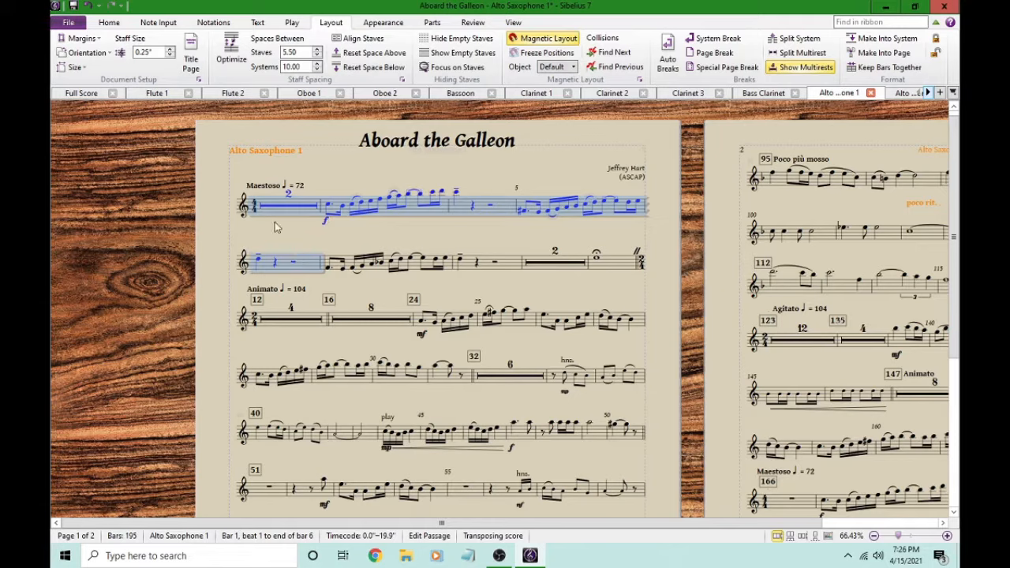
{"action": "left_click", "coordinate": [887, 38]}
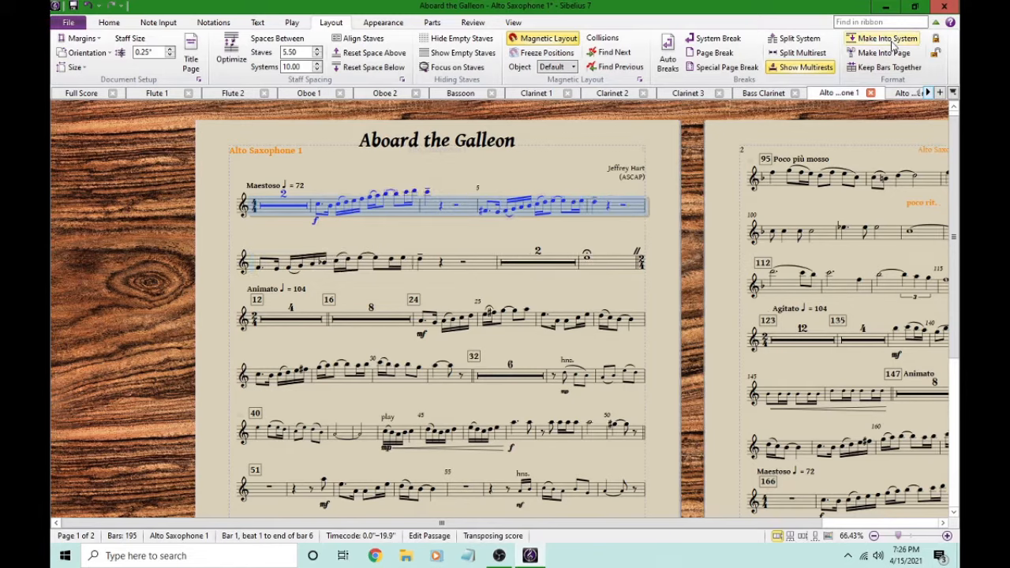
Step: Undo the Make Into System change on bars 1 to 6 and clear the selection
{"action": "left_click", "coordinate": [437, 238]}
{"action": "double_click", "coordinate": [524, 183]}
{"action": "key", "text": "ctrl+shift+u"}
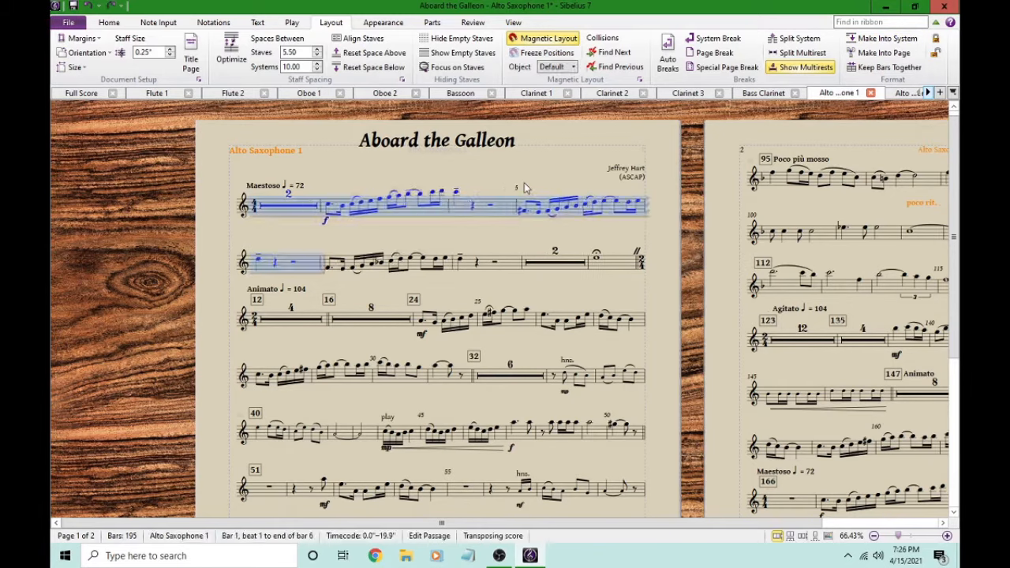
{"action": "left_click", "coordinate": [548, 290]}
Step: Examine the system endings on the first page up close against the page margin guide
{"action": "left_click_drag", "start_coordinate": [607, 168], "coordinate": [608, 126]}
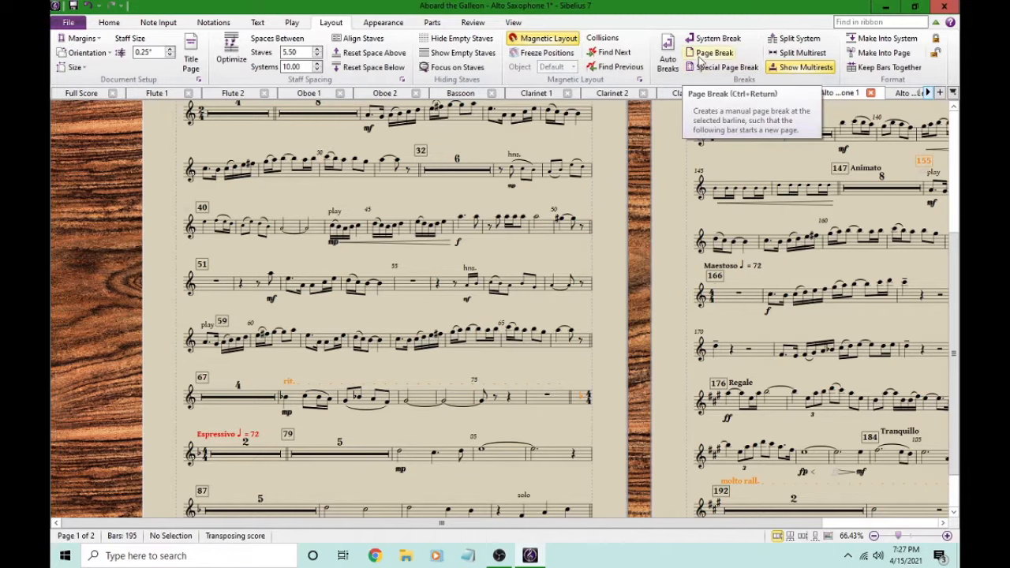
{"action": "scroll", "coordinate": [615, 355], "scroll_direction": "down", "scroll_amount": 2}
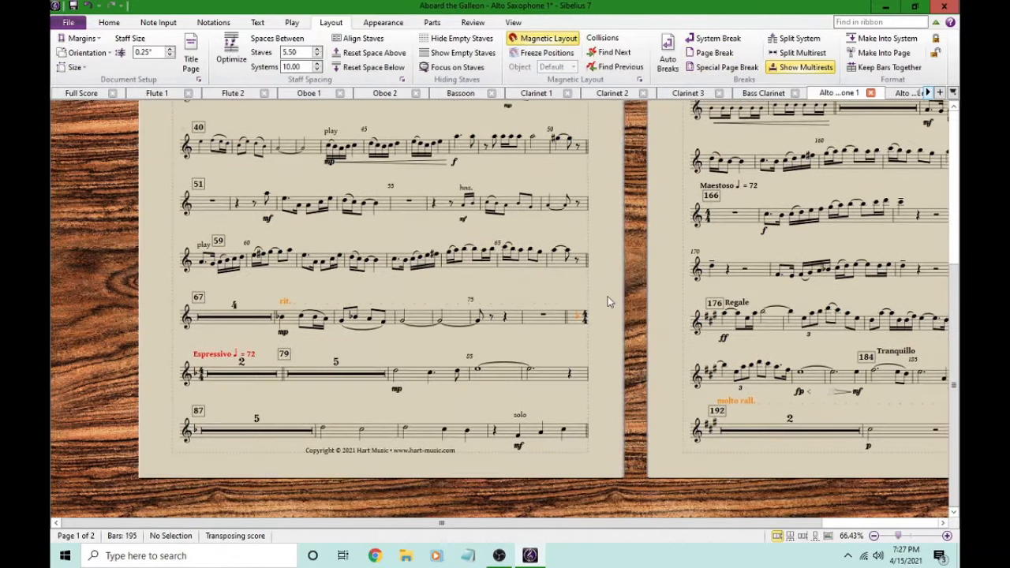
{"action": "left_click_drag", "start_coordinate": [609, 255], "coordinate": [527, 452]}
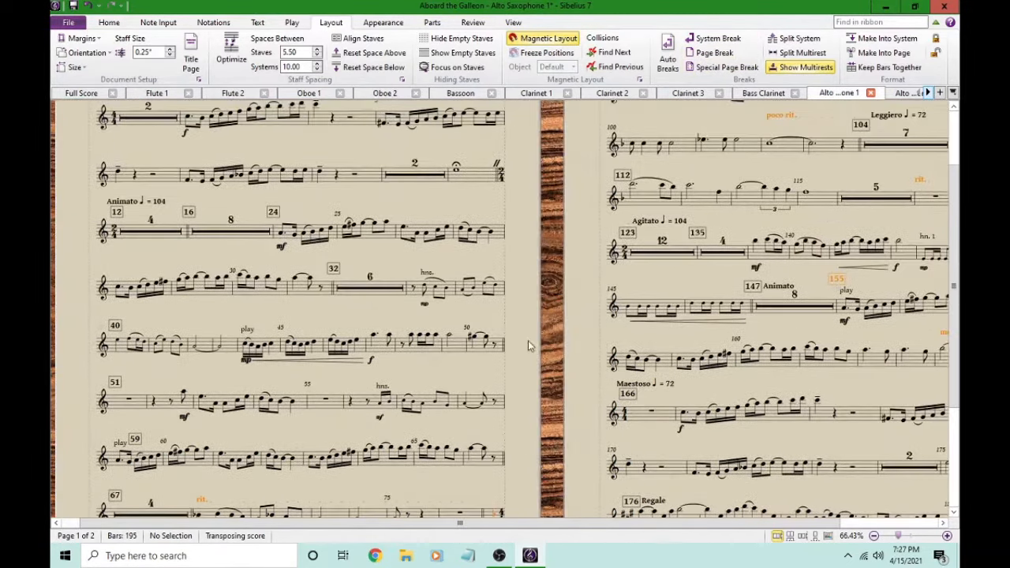
{"action": "left_click", "coordinate": [504, 233]}
{"action": "key", "text": "Escape"}
{"action": "left_click", "coordinate": [948, 536]}
{"action": "left_click", "coordinate": [947, 536]}
{"action": "left_click", "coordinate": [948, 536]}
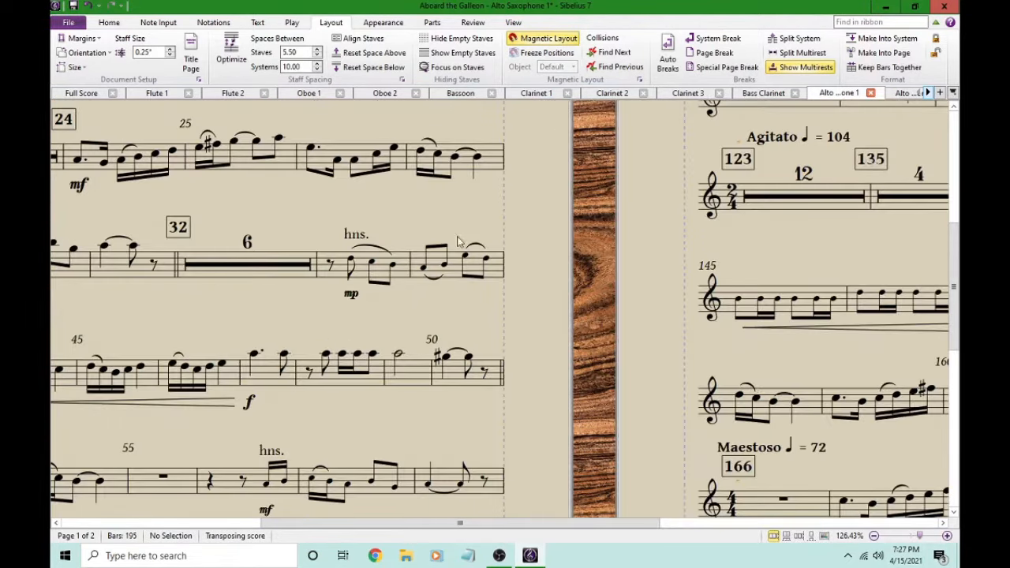
{"action": "left_click_drag", "start_coordinate": [467, 215], "coordinate": [658, 318]}
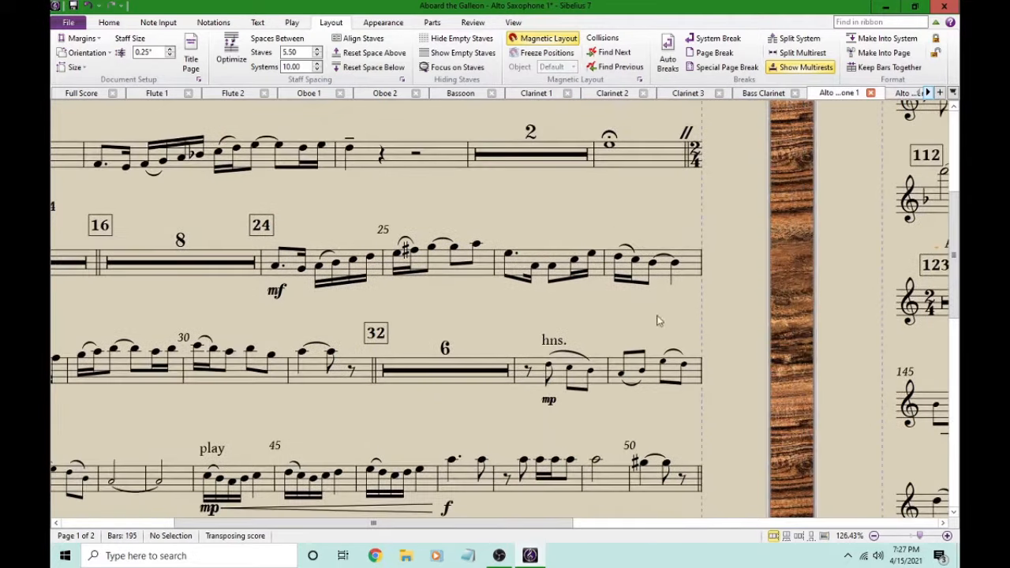
Step: Turn off the display of page margins in the saxophone part
{"action": "left_click", "coordinate": [512, 23]}
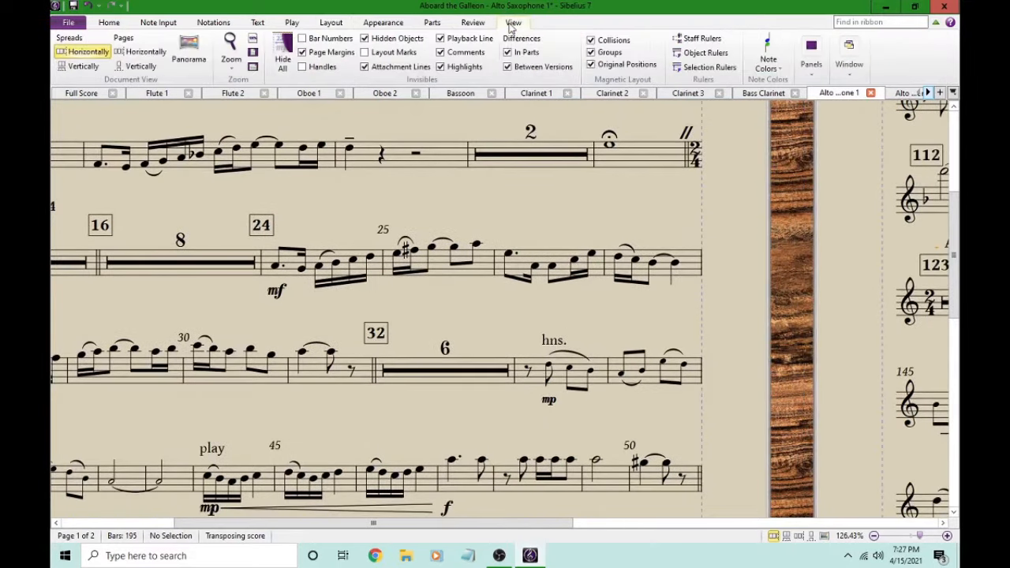
{"action": "left_click", "coordinate": [326, 52]}
{"action": "left_click", "coordinate": [874, 536]}
{"action": "left_click", "coordinate": [873, 536]}
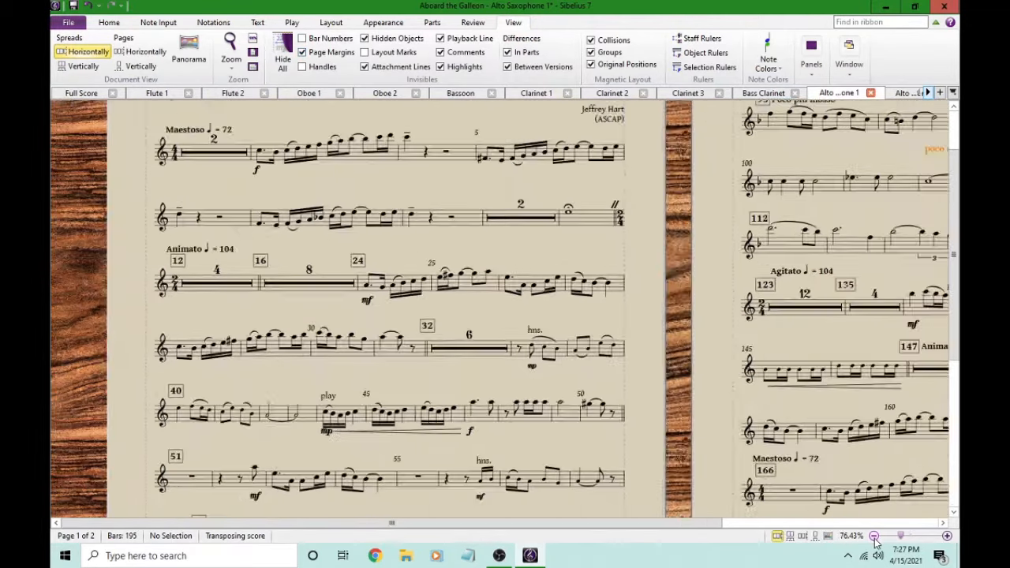
{"action": "left_click", "coordinate": [873, 536]}
{"action": "left_click", "coordinate": [874, 536]}
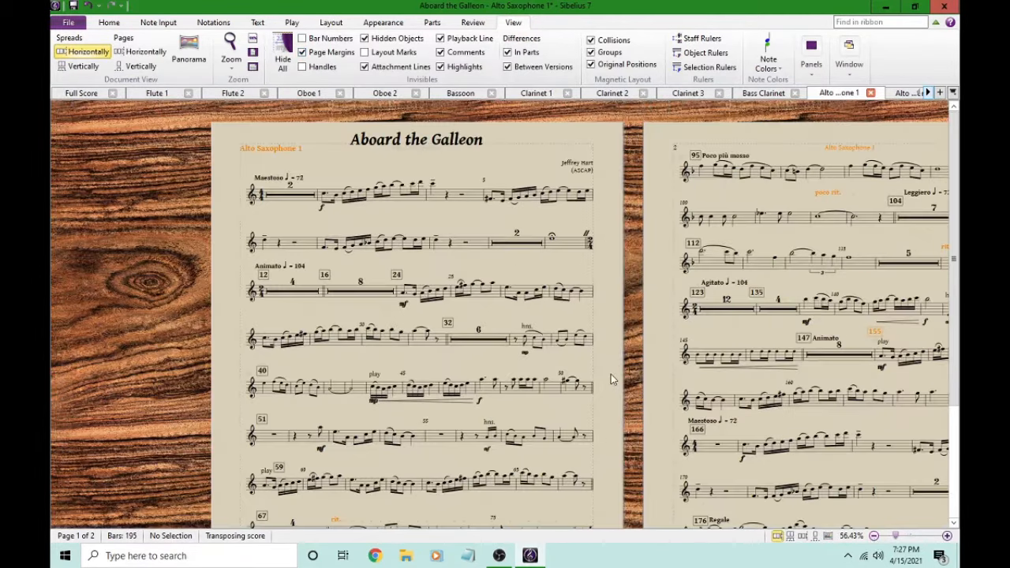
{"action": "scroll", "coordinate": [610, 374], "scroll_direction": "down", "scroll_amount": 1}
{"action": "left_click", "coordinate": [332, 54]}
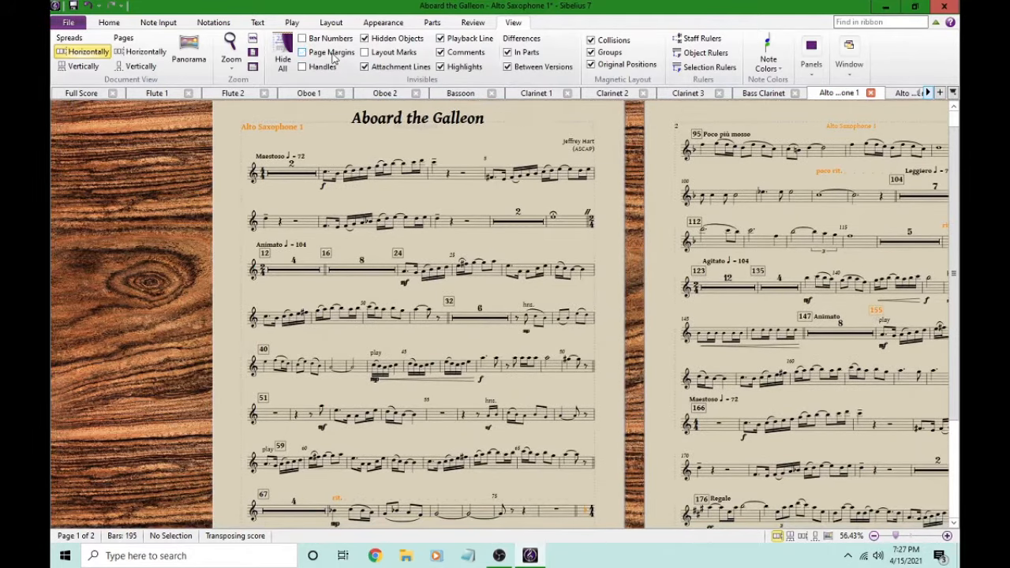
Step: Show the layout marks, inspect the system and page break marks on both pages, and hide them again
{"action": "left_click", "coordinate": [390, 57]}
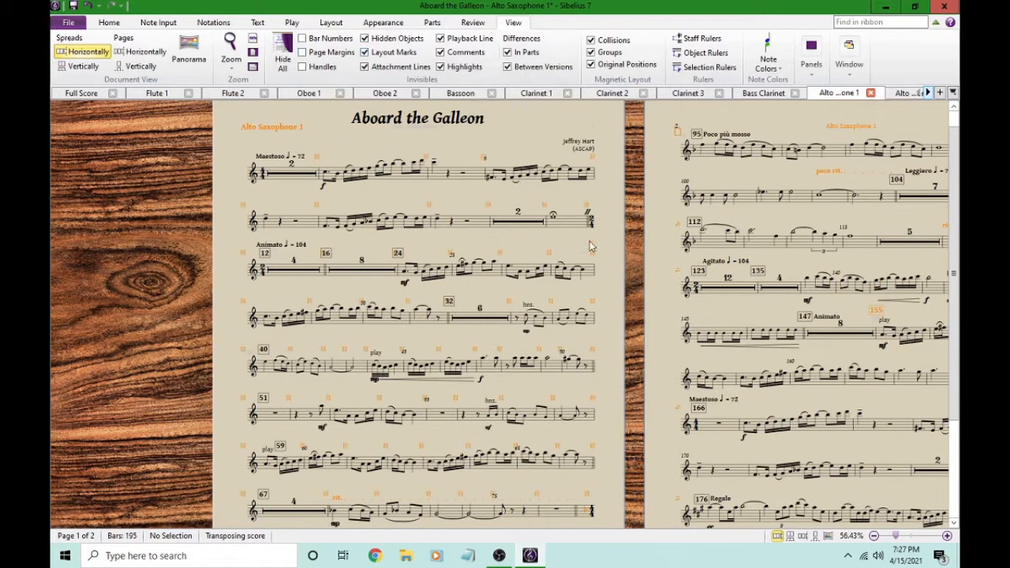
{"action": "left_click_drag", "start_coordinate": [651, 392], "coordinate": [566, 306]}
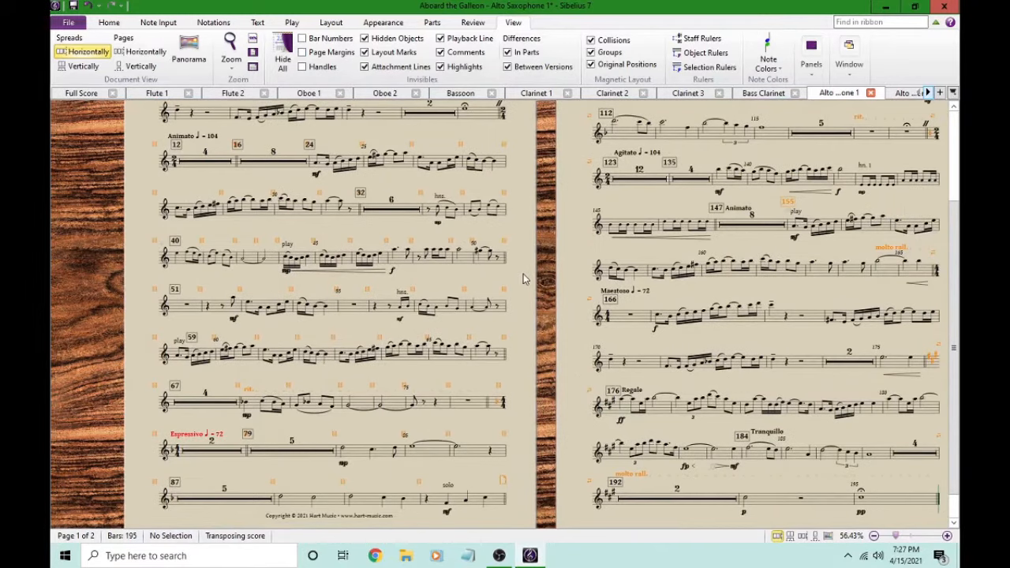
{"action": "left_click_drag", "start_coordinate": [525, 282], "coordinate": [516, 176]}
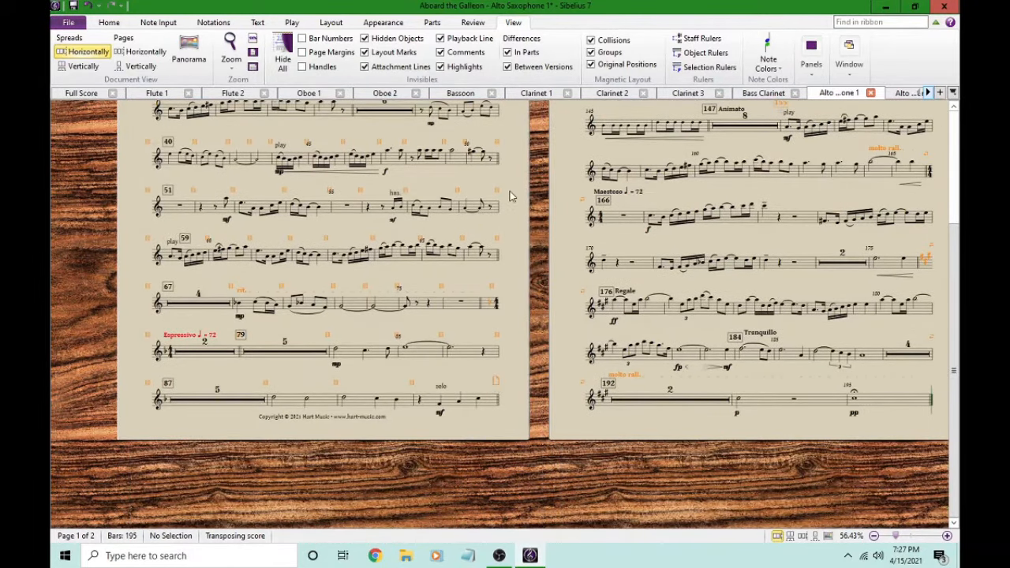
{"action": "left_click_drag", "start_coordinate": [511, 197], "coordinate": [507, 408]}
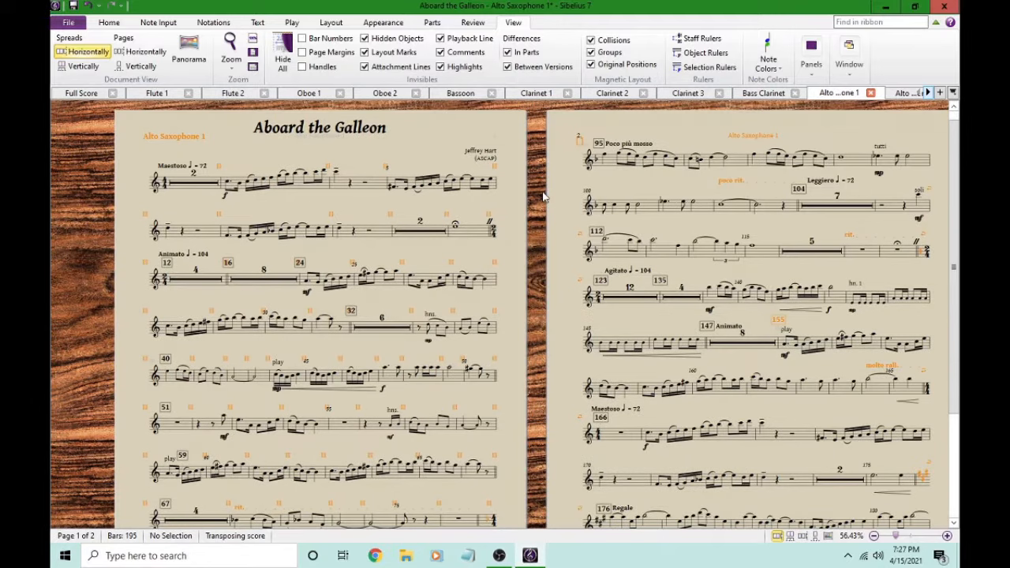
{"action": "left_click", "coordinate": [384, 56]}
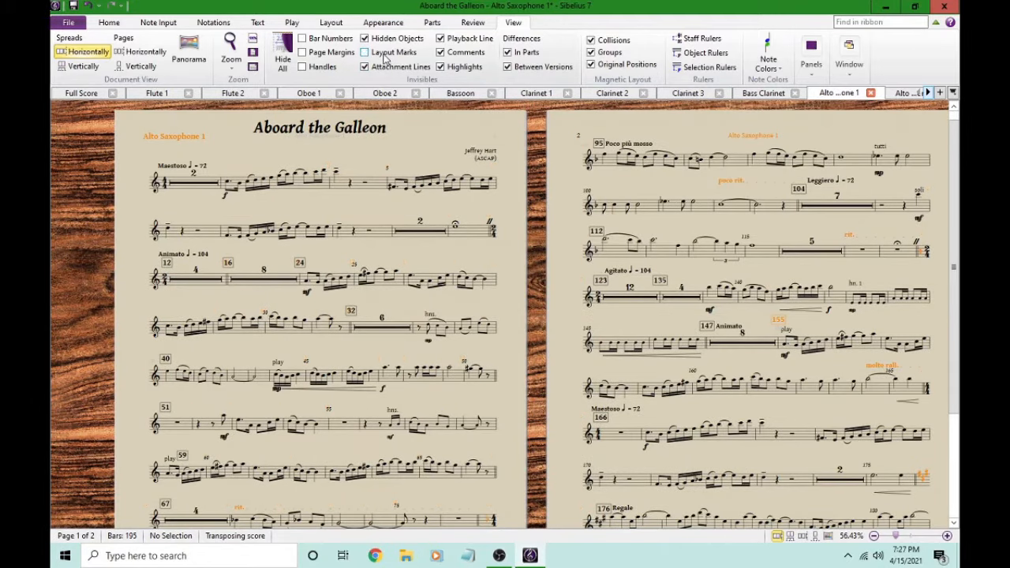
Step: Insert a page break at the barline ending bar 50 and view the resulting pages
{"action": "left_click", "coordinate": [336, 25]}
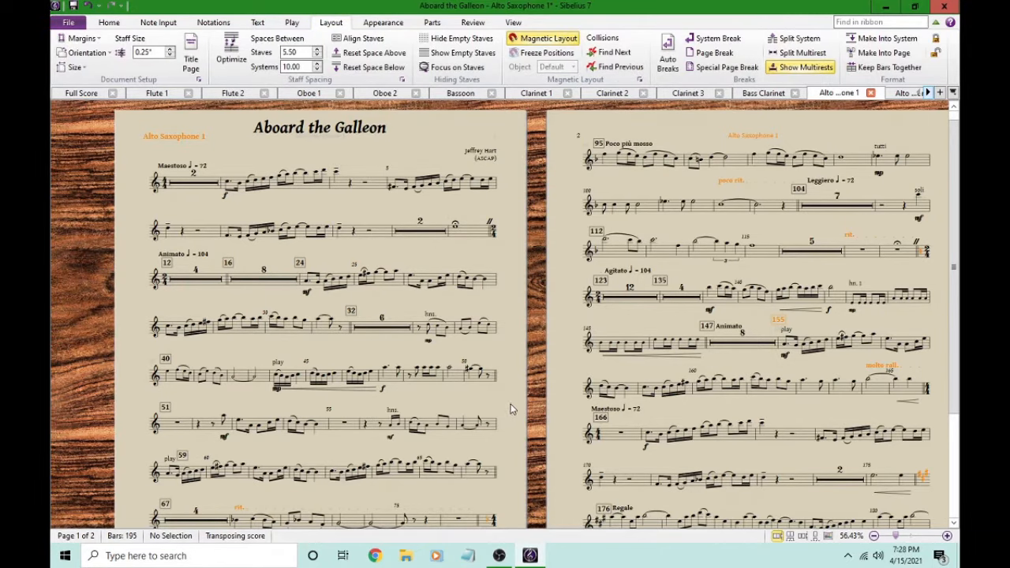
{"action": "left_click_drag", "start_coordinate": [511, 405], "coordinate": [500, 289]}
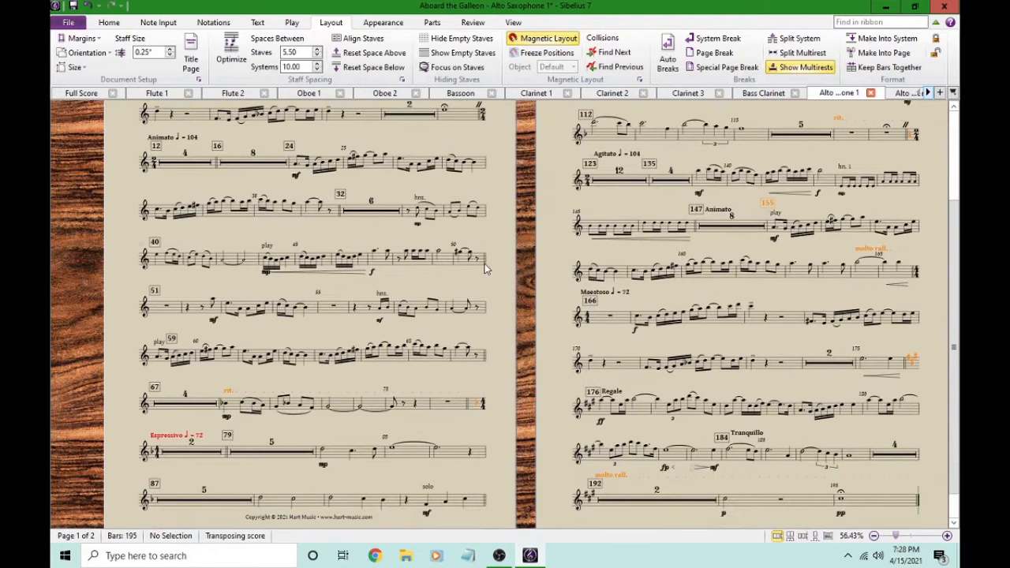
{"action": "left_click", "coordinate": [947, 536]}
{"action": "left_click", "coordinate": [946, 535]}
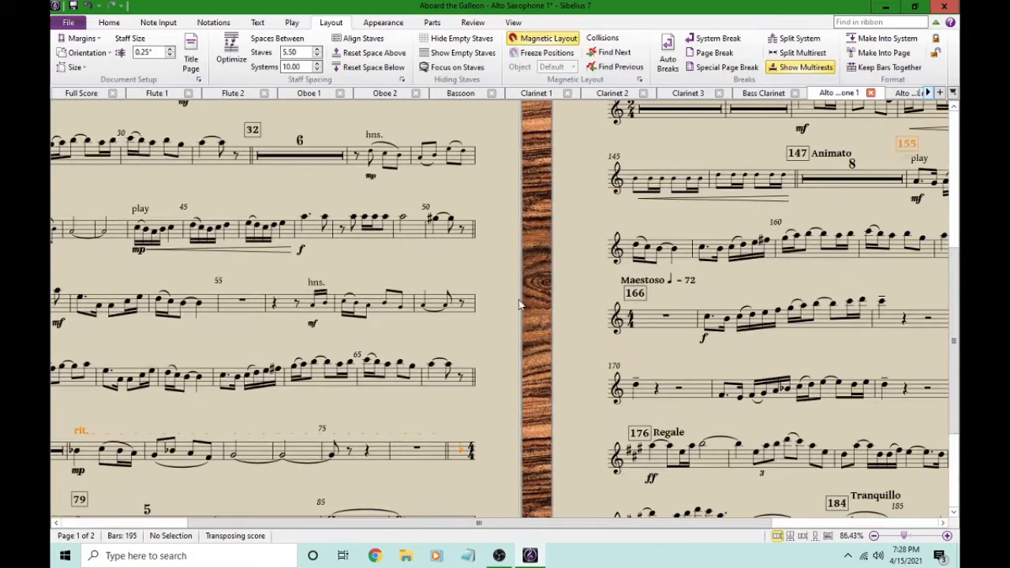
{"action": "left_click", "coordinate": [476, 232]}
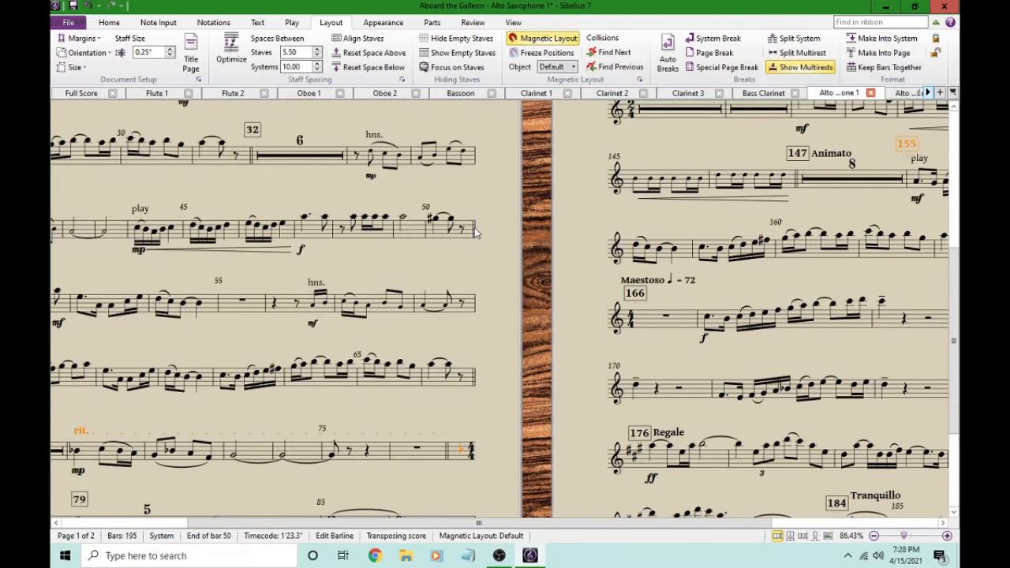
{"action": "left_click", "coordinate": [701, 55]}
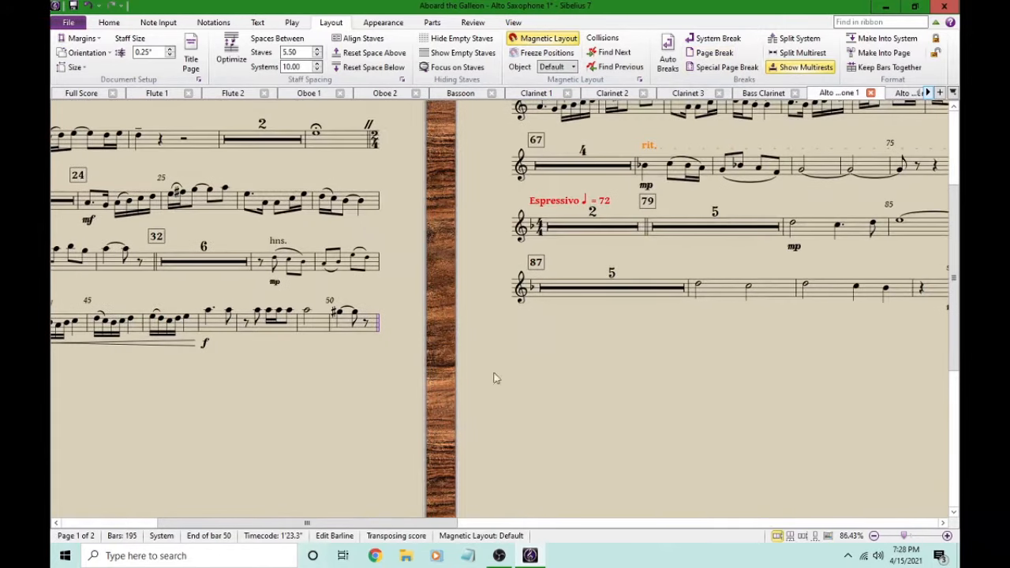
{"action": "left_click", "coordinate": [874, 535]}
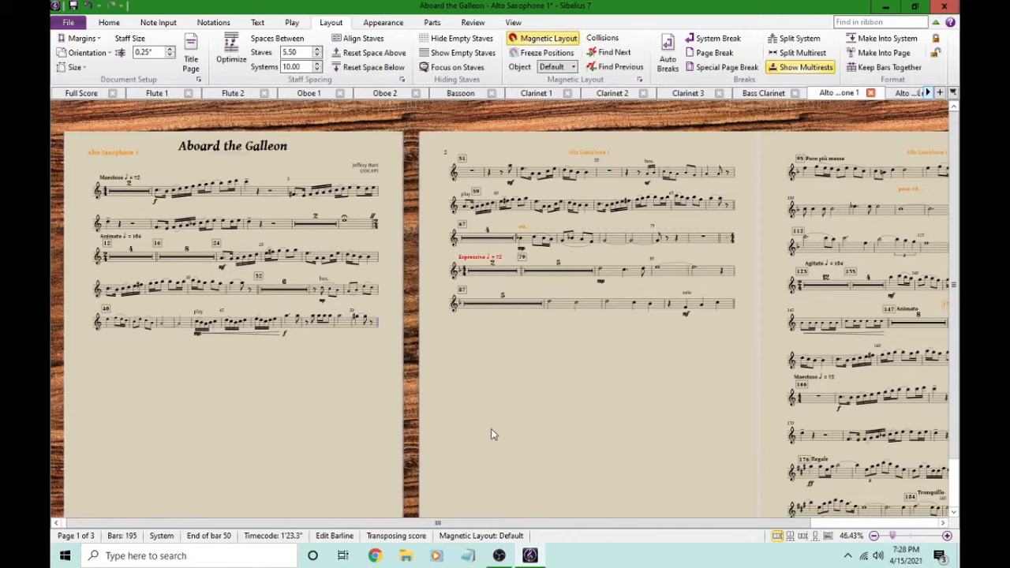
Step: Delete the page break at the end of bar 50 and bring both whole pages into view
{"action": "key", "text": "Delete"}
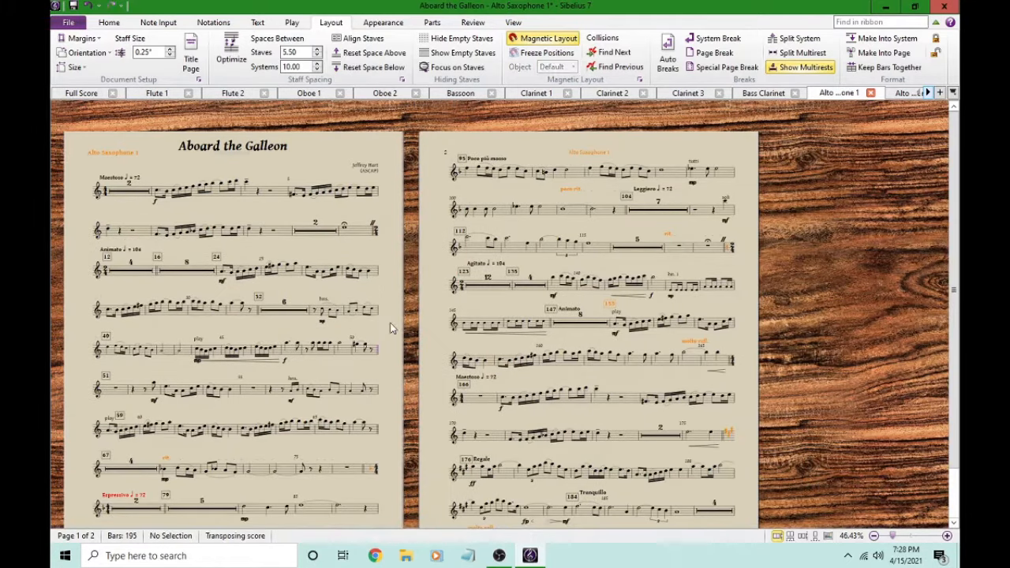
{"action": "left_click_drag", "start_coordinate": [390, 328], "coordinate": [481, 275]}
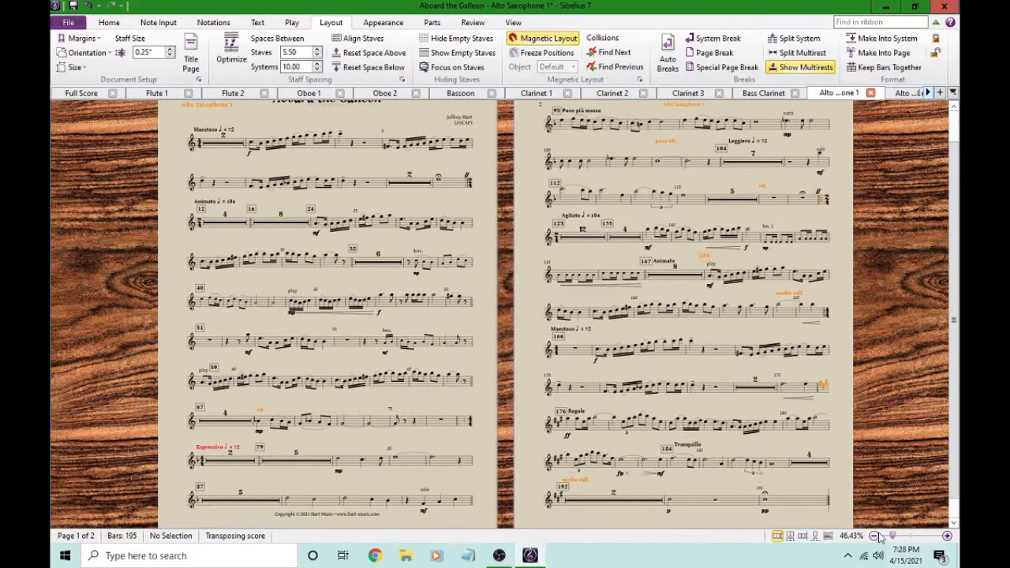
{"action": "left_click", "coordinate": [875, 536]}
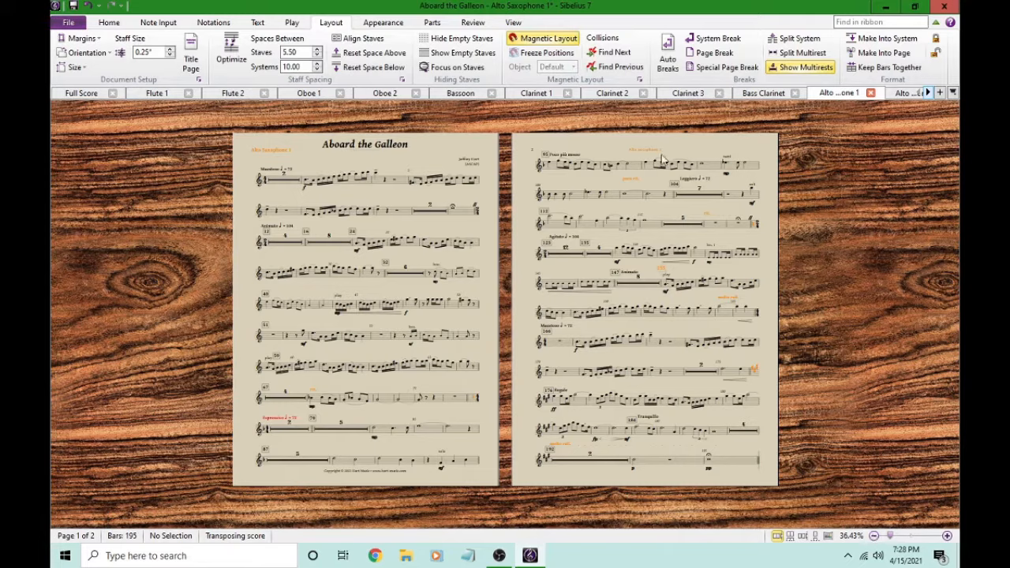
Step: View the saxophone part as one continuous strip in Panorama, and return to the horizontal page spreads
{"action": "left_click", "coordinate": [513, 22]}
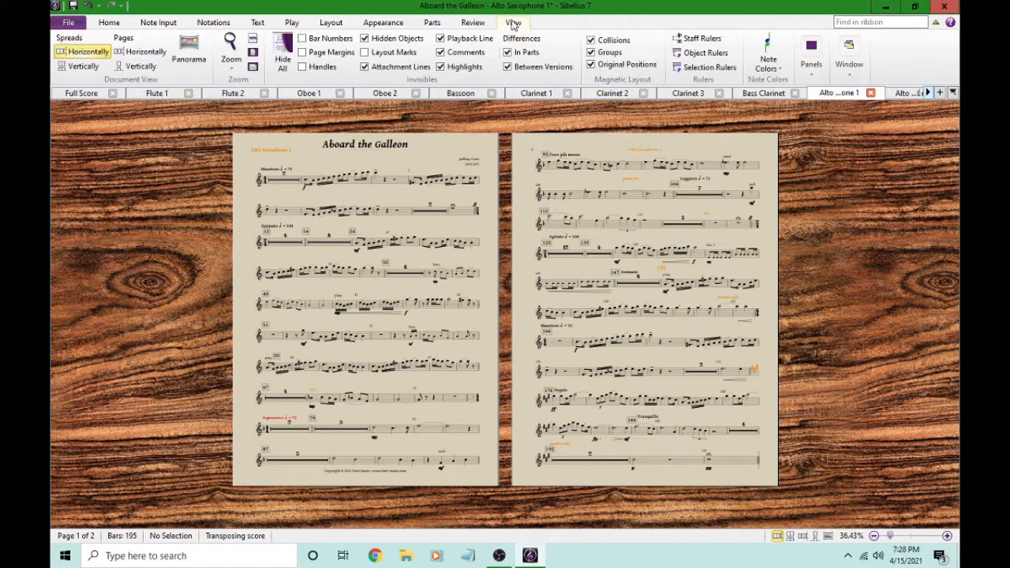
{"action": "left_click", "coordinate": [201, 64]}
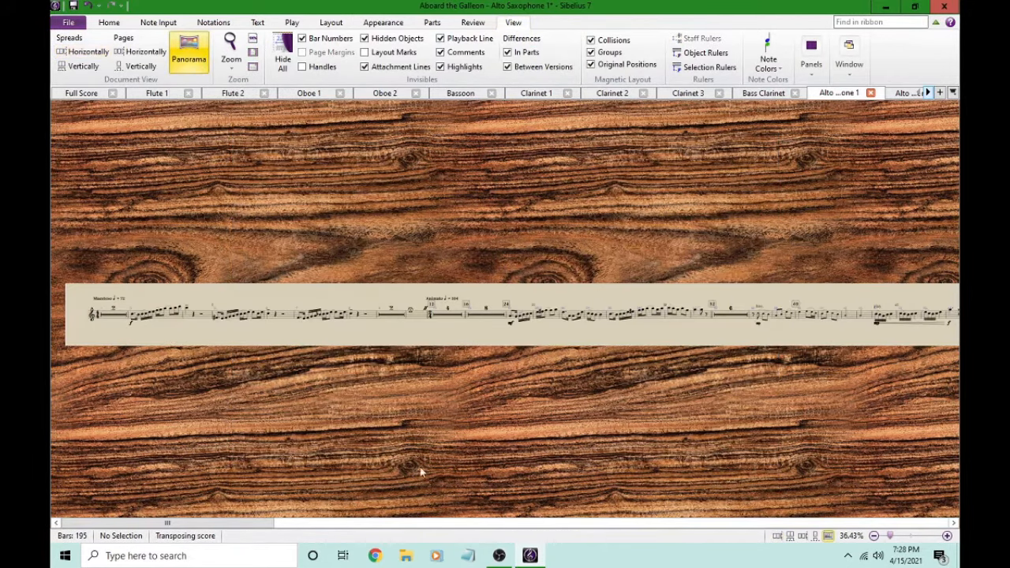
{"action": "left_click_drag", "start_coordinate": [226, 523], "coordinate": [157, 527]}
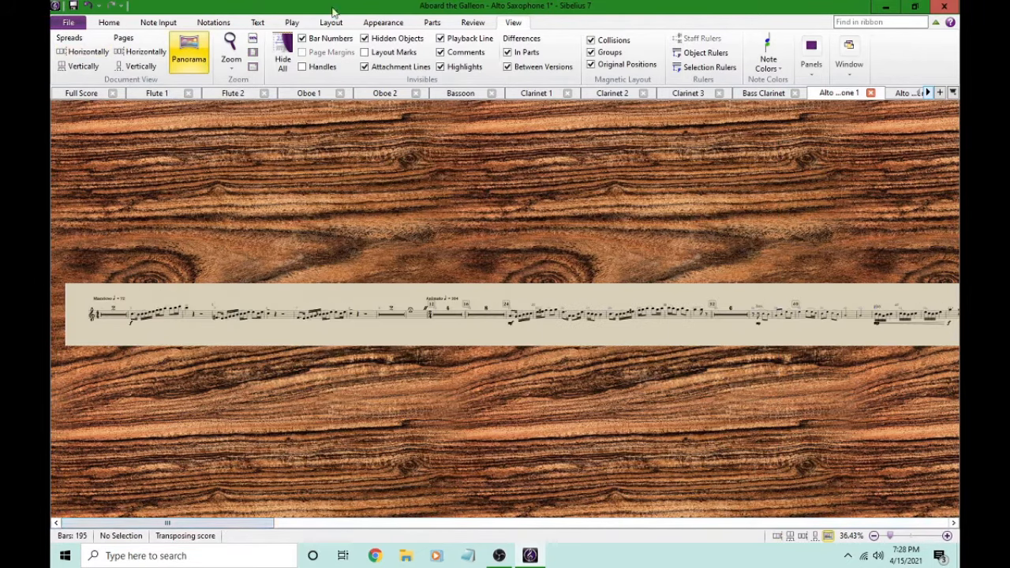
{"action": "left_click", "coordinate": [192, 62]}
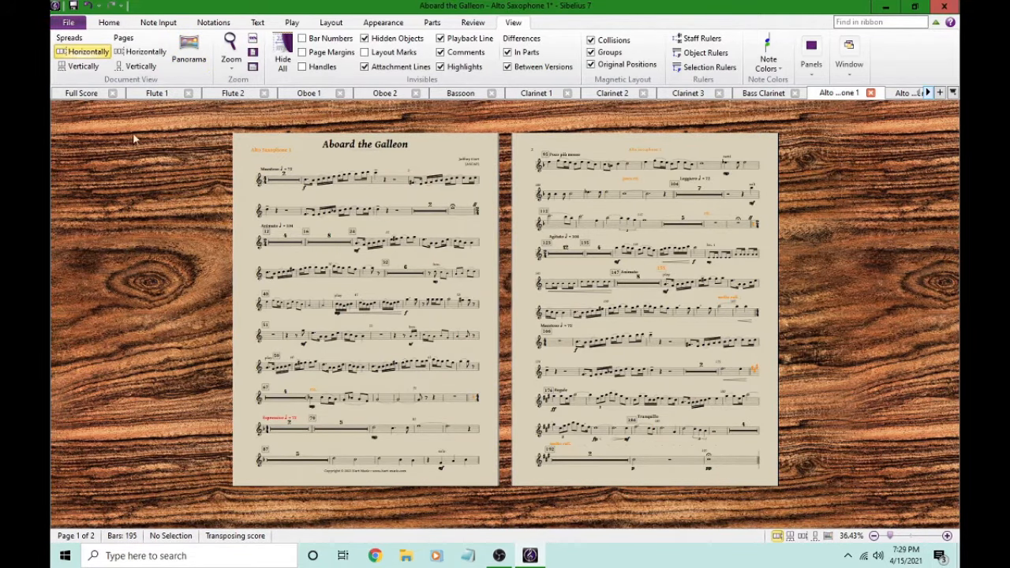
Step: Switch to the full score and look through its later pages
{"action": "left_click", "coordinate": [93, 94]}
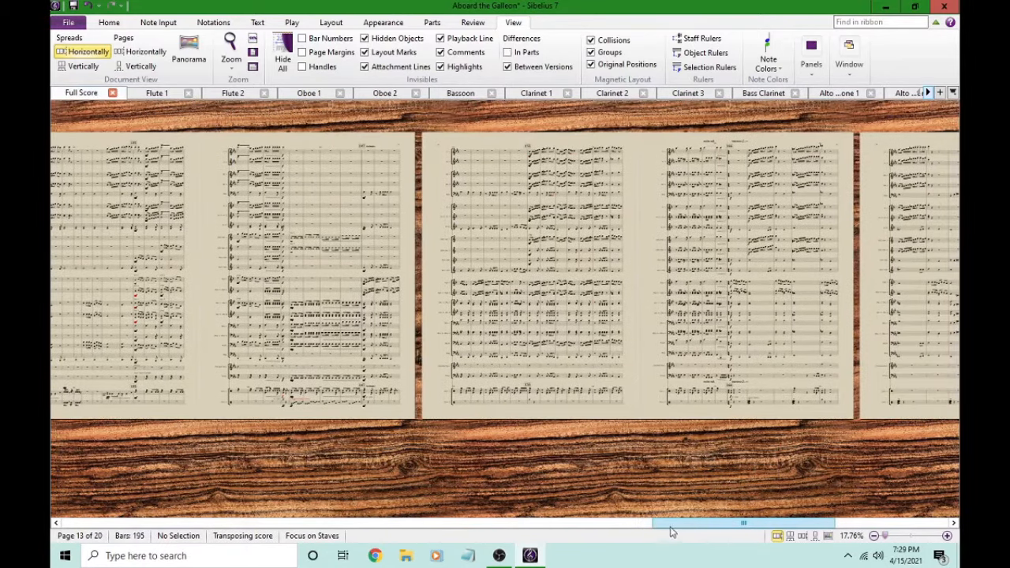
{"action": "left_click_drag", "start_coordinate": [670, 532], "coordinate": [720, 542]}
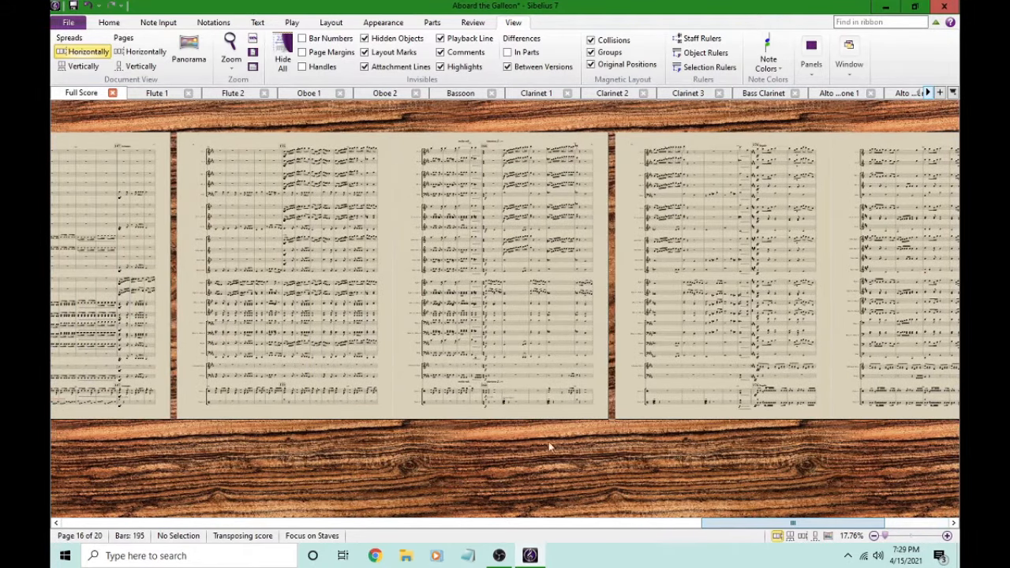